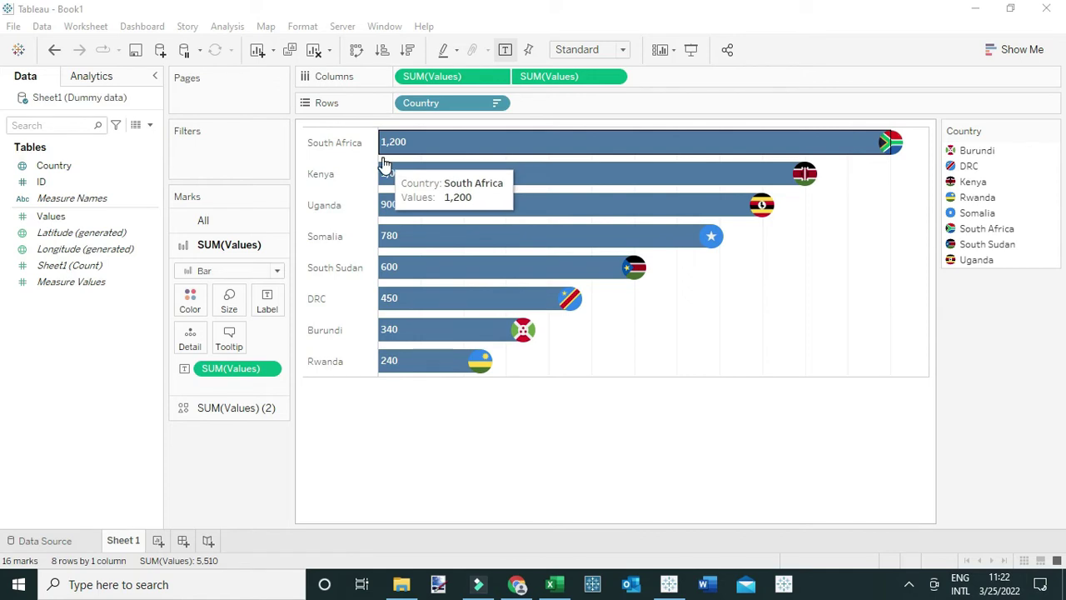
# - Switch to the browser and search Flaticon for "Country flags" icons
pyautogui.click(517, 583)
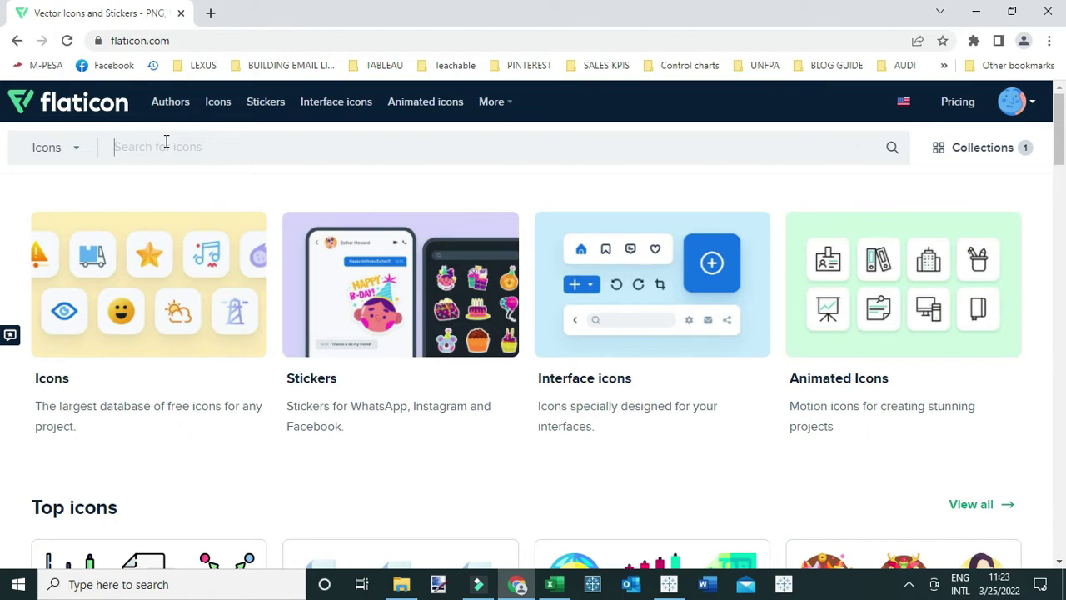
pyautogui.write('Country flags')
pyautogui.press('Return')
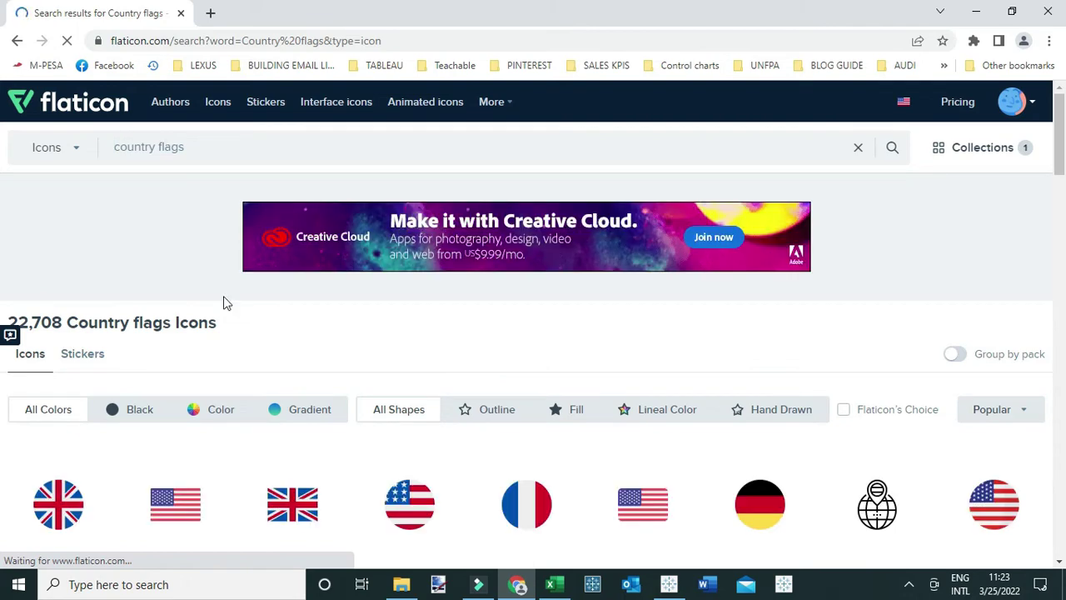
pyautogui.scroll(-2, 224, 303)
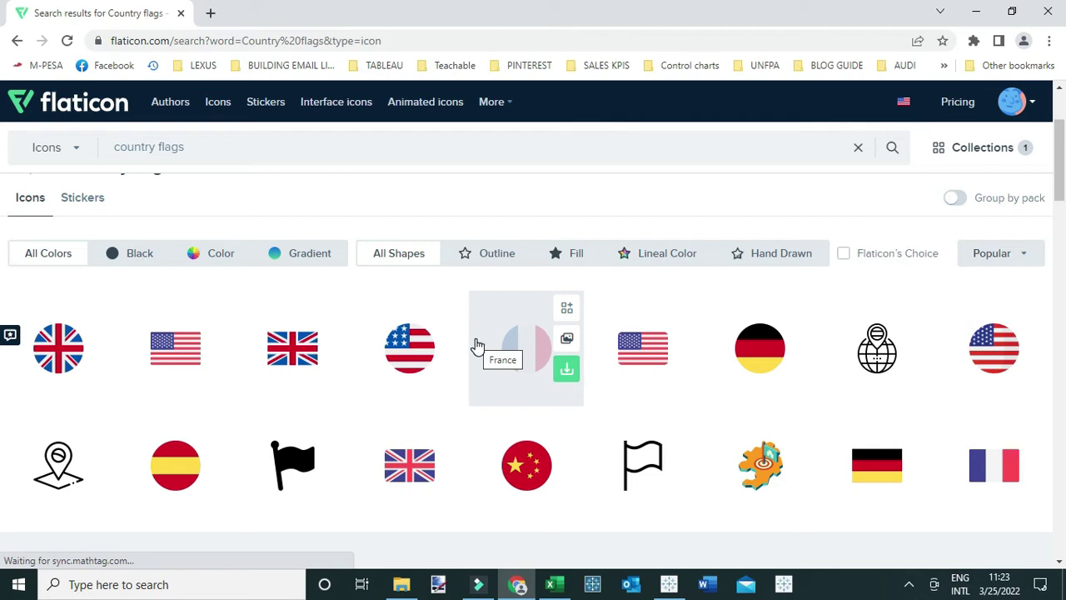
# - Switch to File Explorer and open the Comesa flags folder inside Documents > My Tableau Repository > Shapes
pyautogui.click(402, 587)
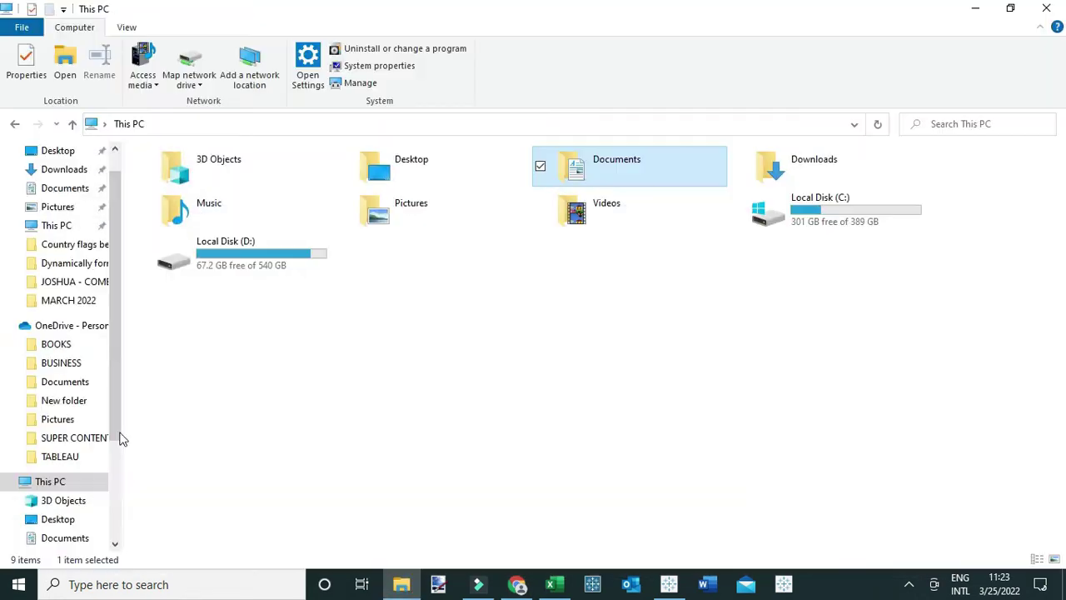
pyautogui.click(61, 188)
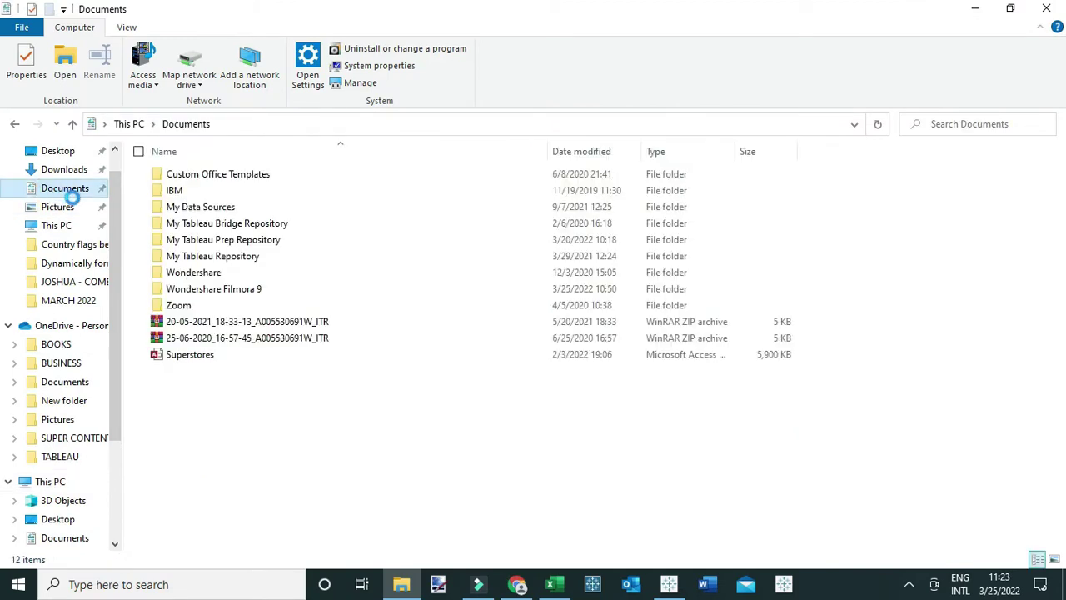
pyautogui.doubleClick(200, 258)
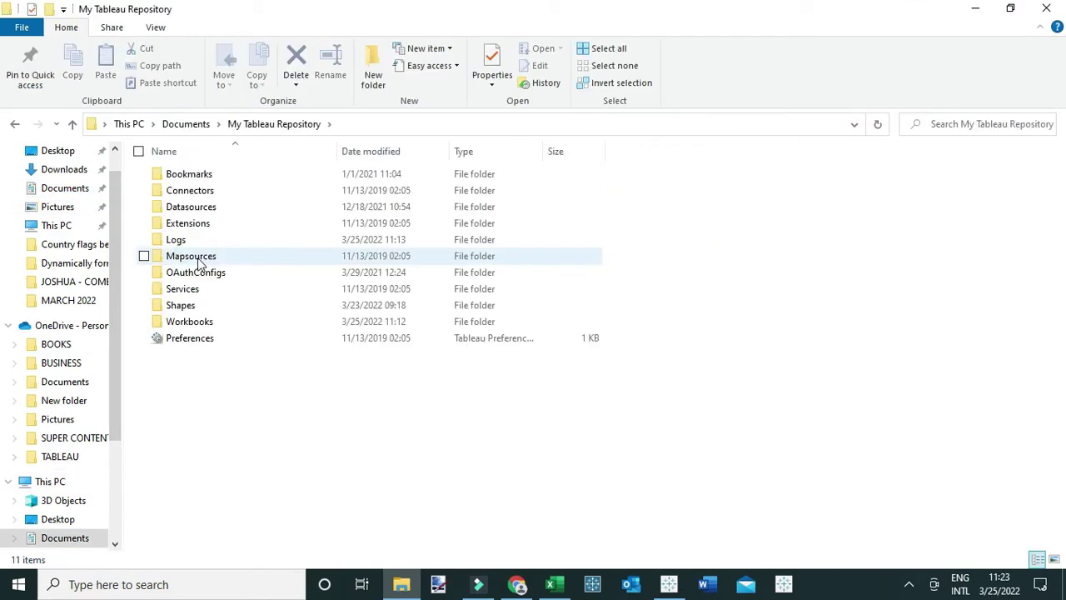
pyautogui.doubleClick(189, 306)
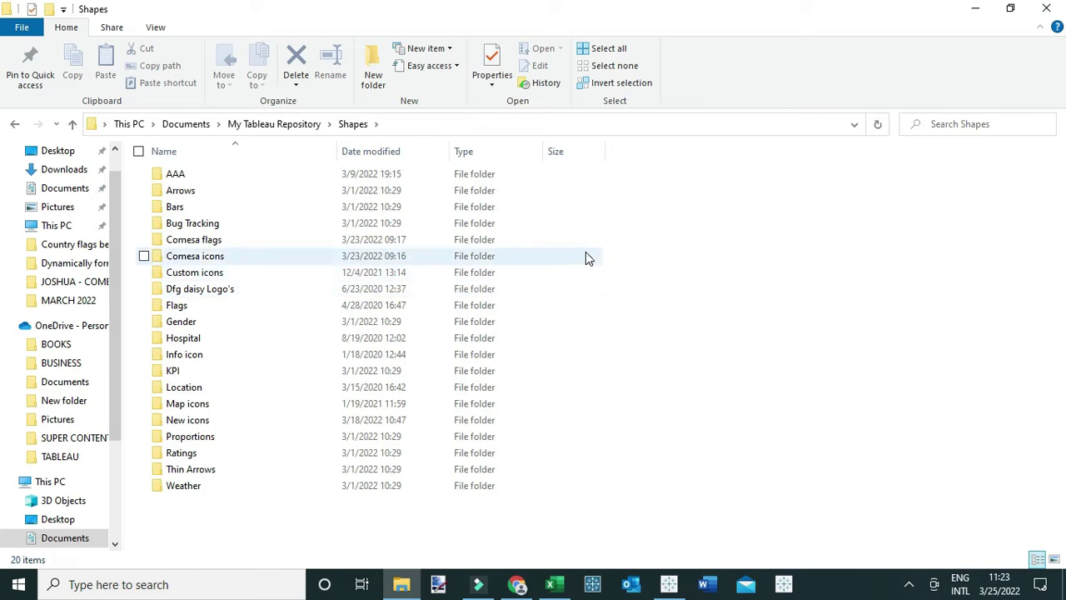
pyautogui.doubleClick(221, 243)
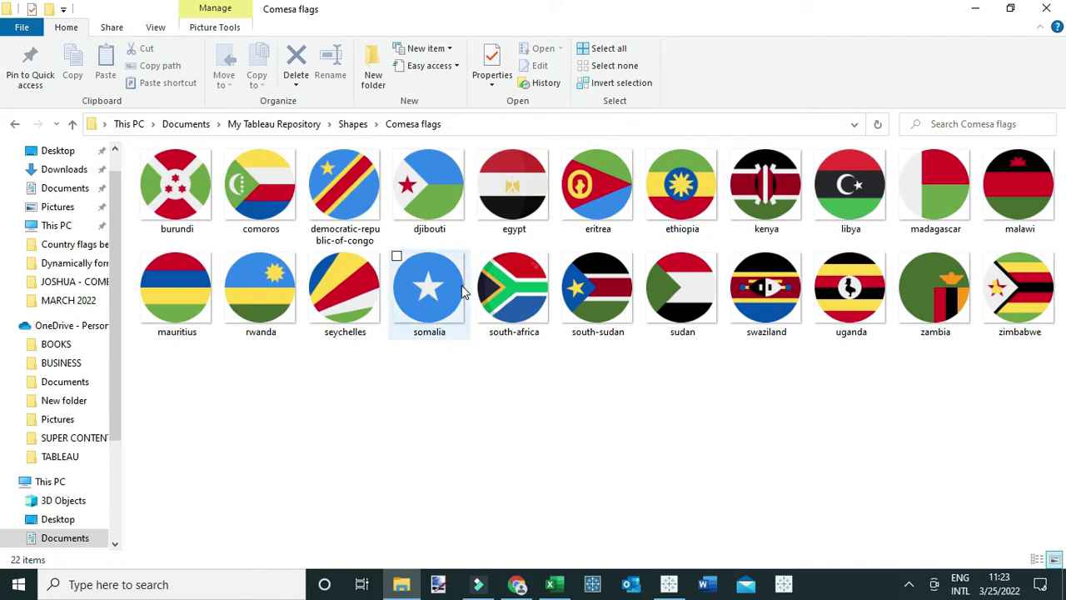
# - Switch to Tableau and build a bar chart on a new worksheet with Country on Rows and SUM(Values) on Columns
pyautogui.click(670, 583)
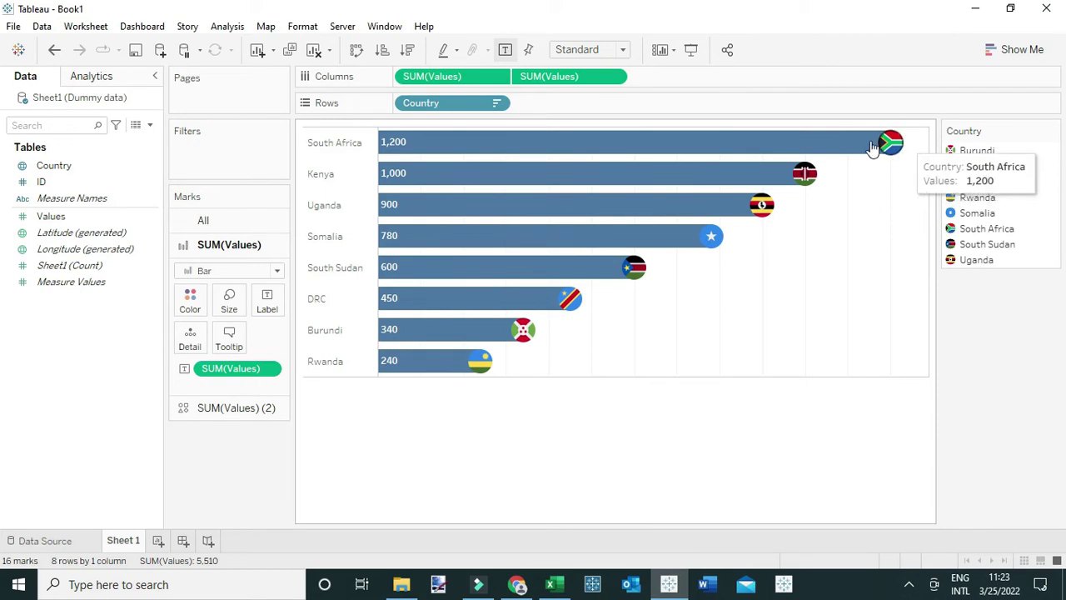
pyautogui.moveTo(638, 273)
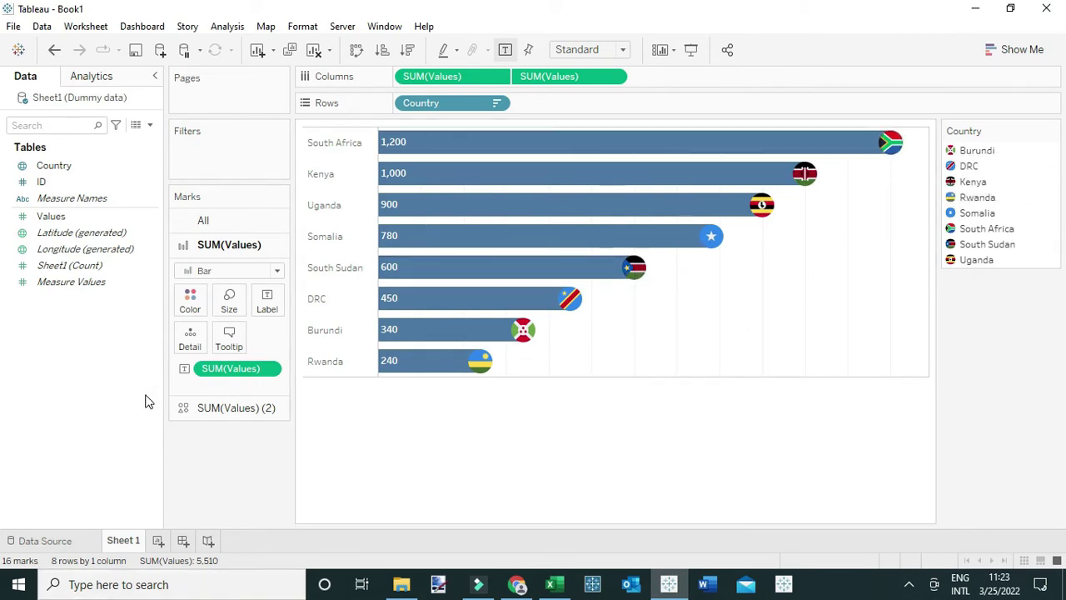
pyautogui.click(159, 541)
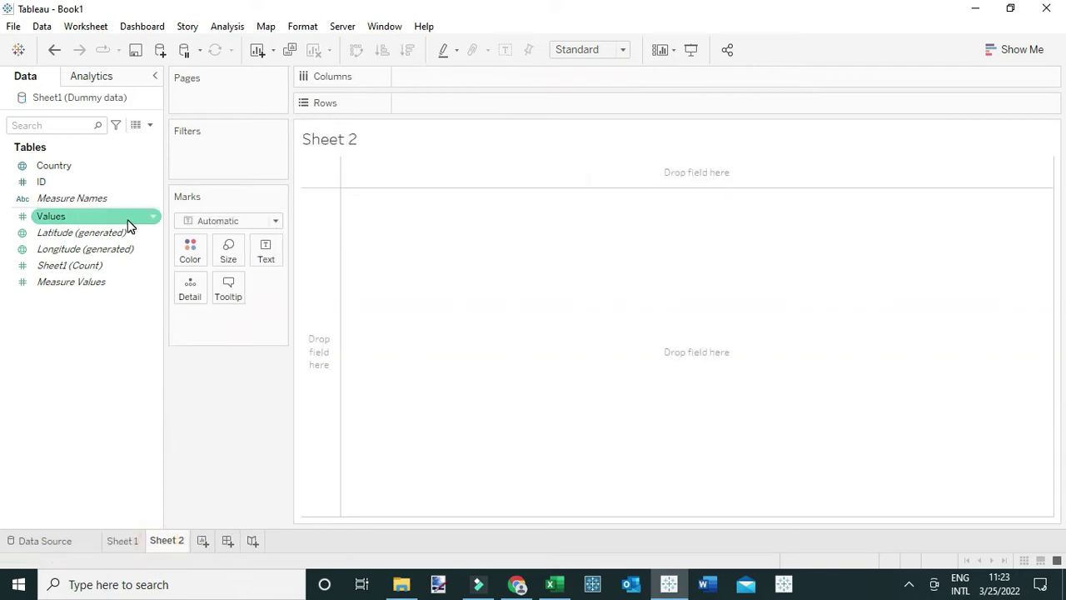
pyautogui.click(54, 169)
pyautogui.moveTo(72, 174); pyautogui.dragTo(426, 113)
pyautogui.click(106, 202)
pyautogui.moveTo(62, 216); pyautogui.dragTo(450, 76)
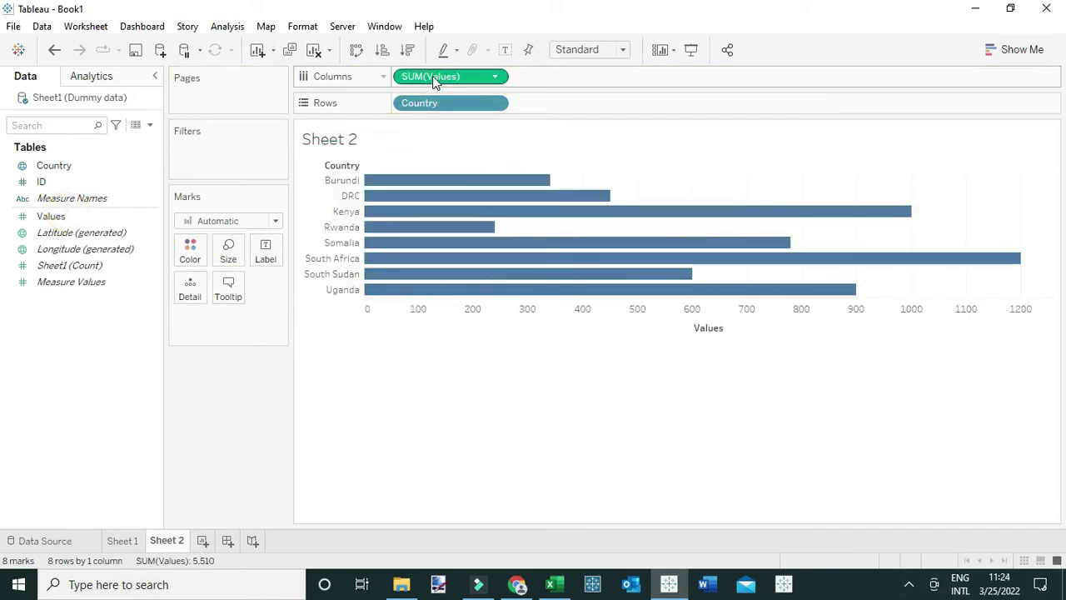
# - Sort the country bars in descending order of Values
pyautogui.click(406, 51)
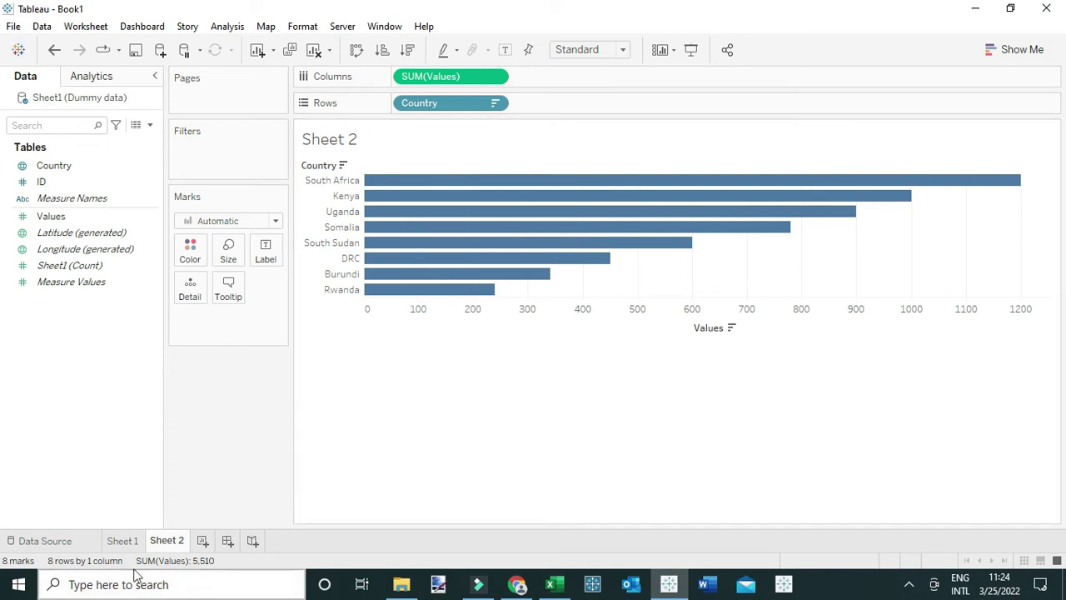
pyautogui.click(117, 540)
pyautogui.click(160, 541)
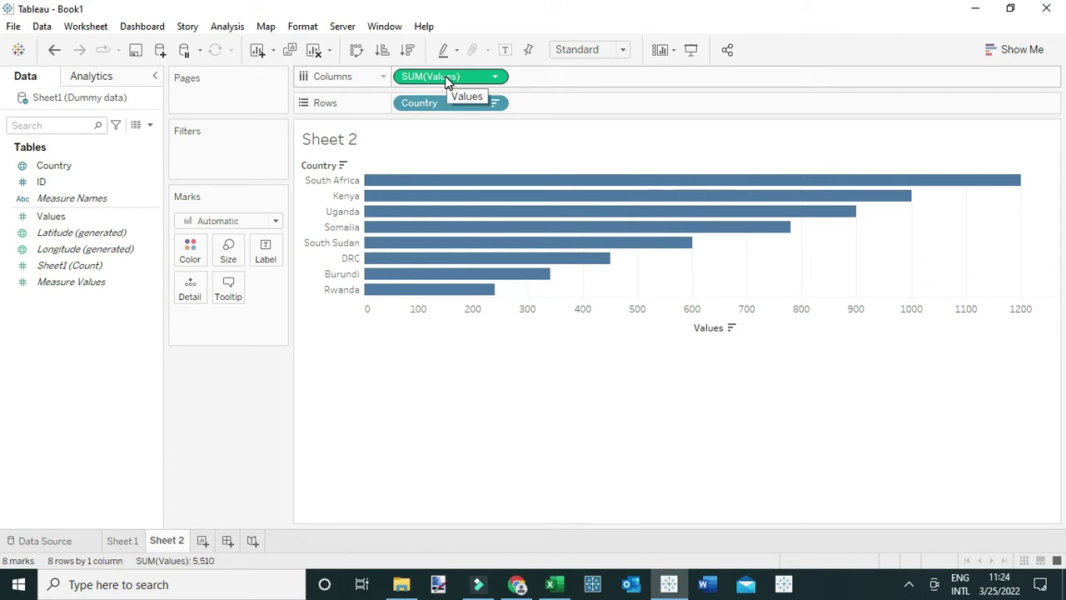
# - Add a second SUM(Values) to Columns as a dual axis synchronized with the first
pyautogui.moveTo(453, 79); pyautogui.dragTo(595, 79)
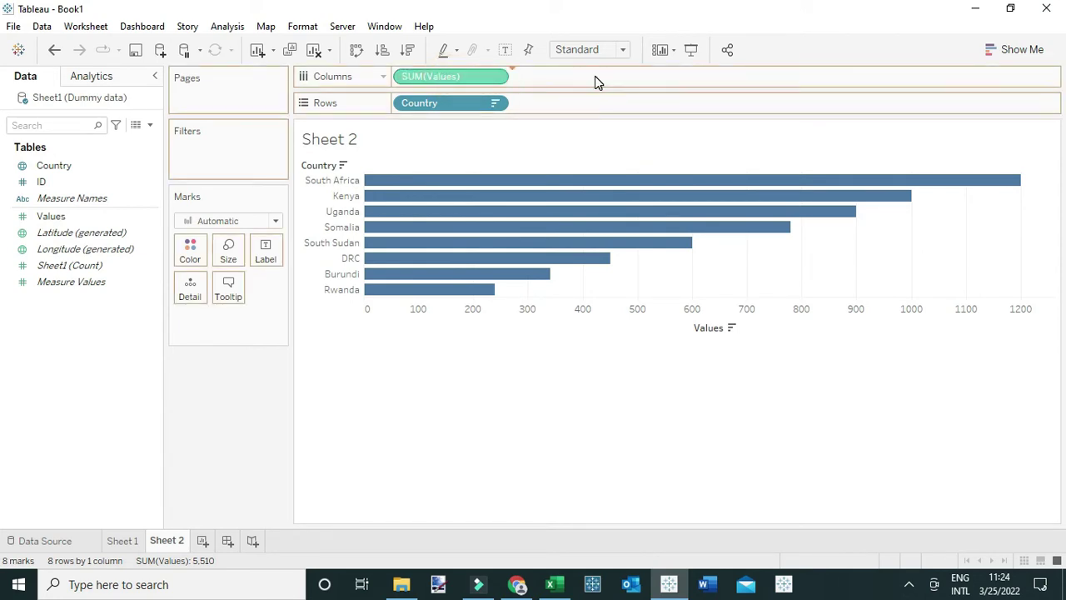
pyautogui.rightClick(589, 77)
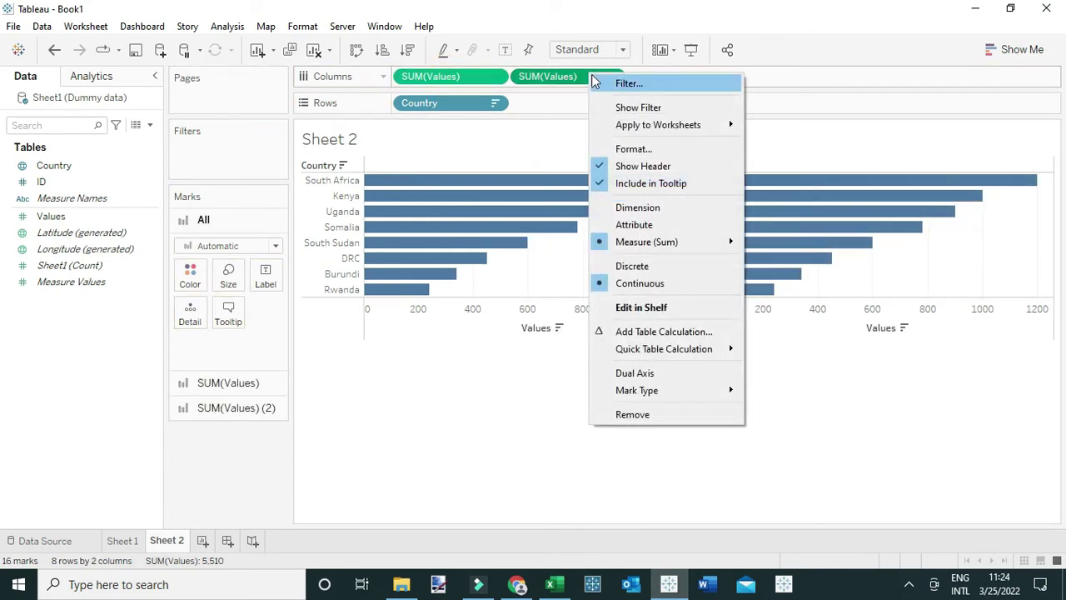
pyautogui.click(648, 372)
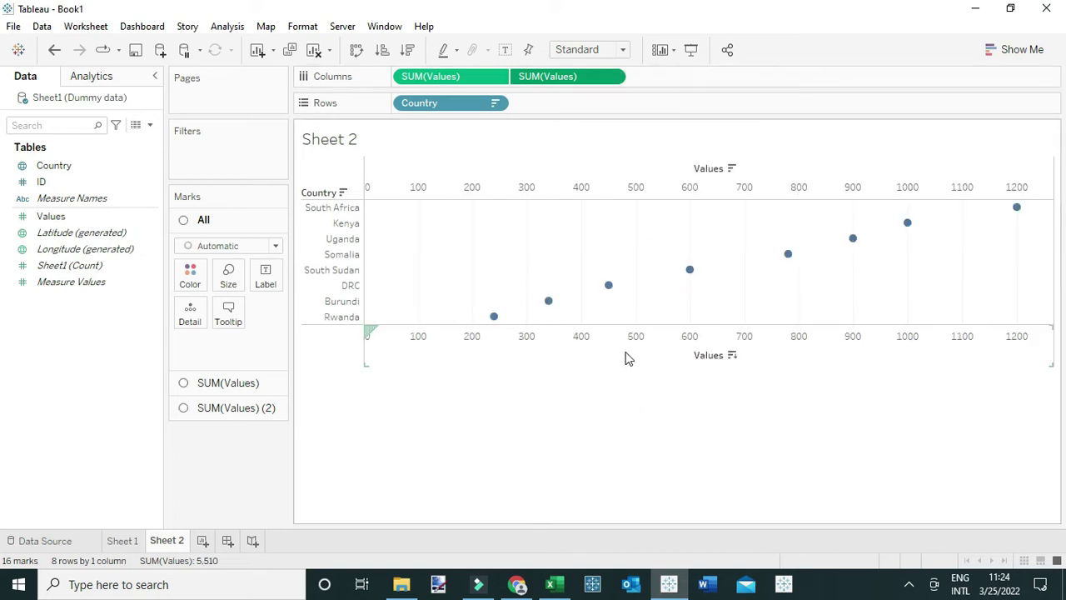
pyautogui.rightClick(619, 355)
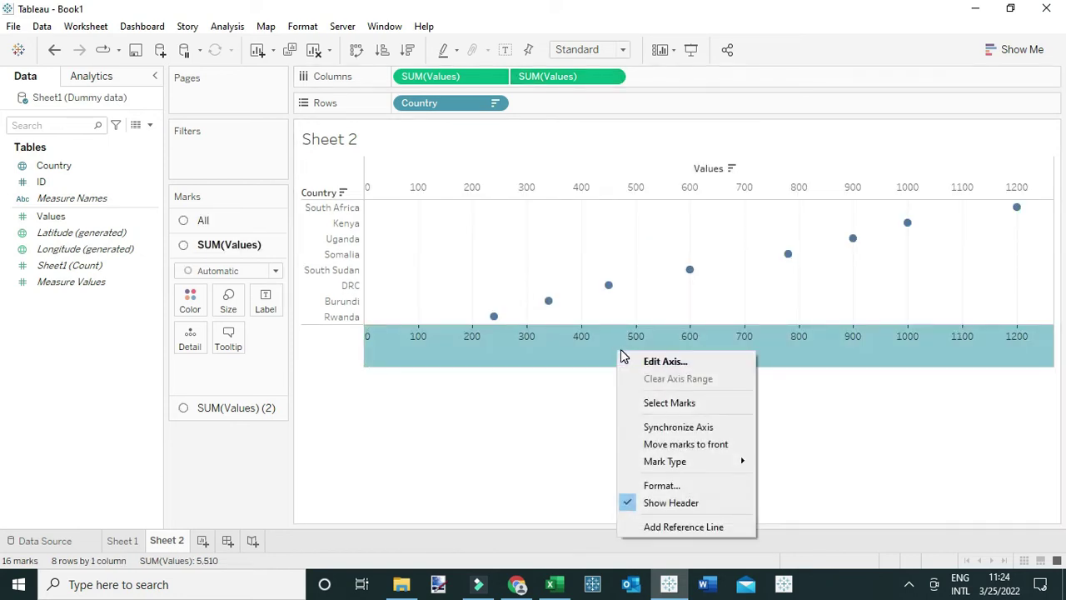
pyautogui.click(654, 427)
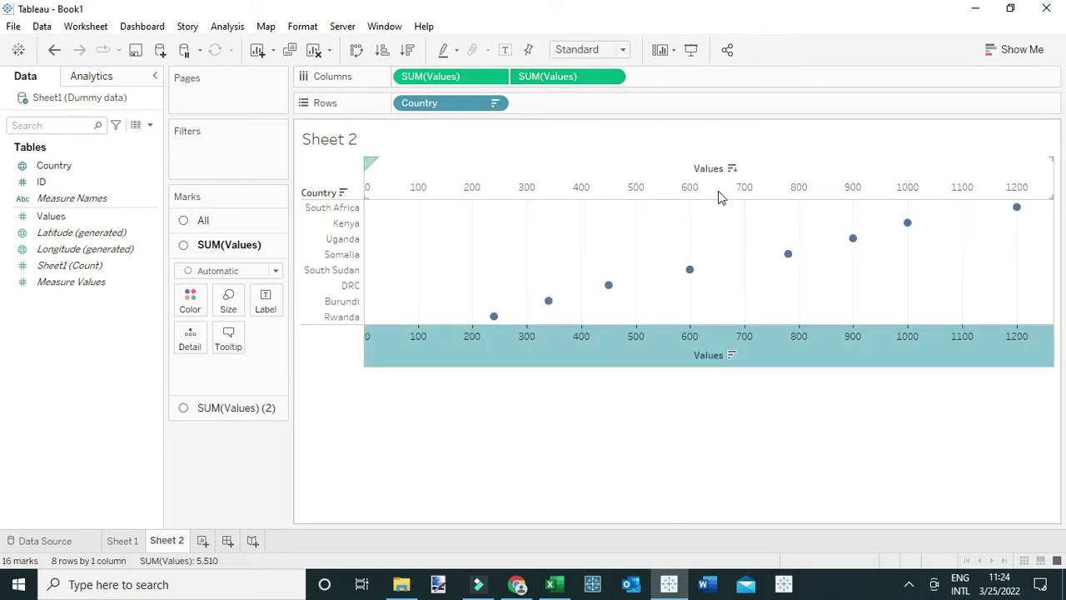
# - Set the mark type of the first SUM(Values) to Bar
pyautogui.click(218, 245)
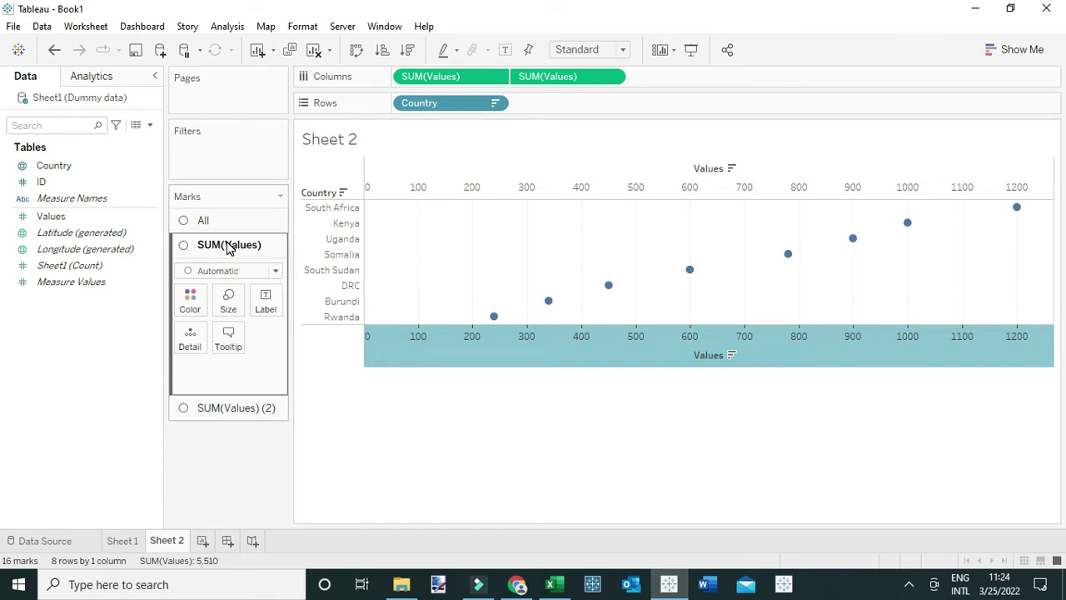
pyautogui.click(233, 271)
pyautogui.click(222, 306)
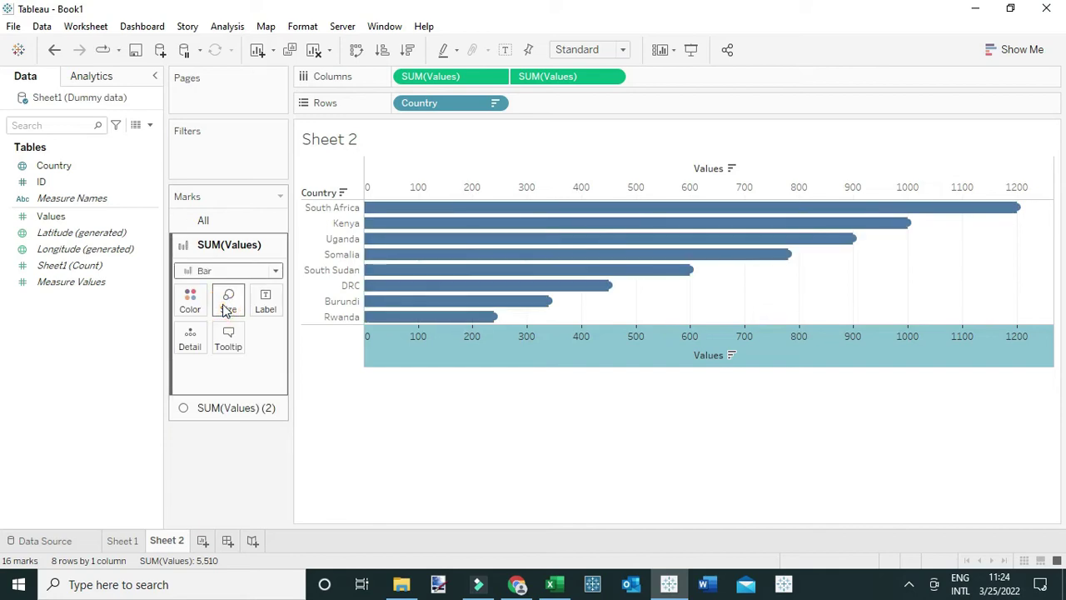
# - Change the SUM(Values) (2) marks to Shape and assign the Country field to their shape
pyautogui.click(250, 408)
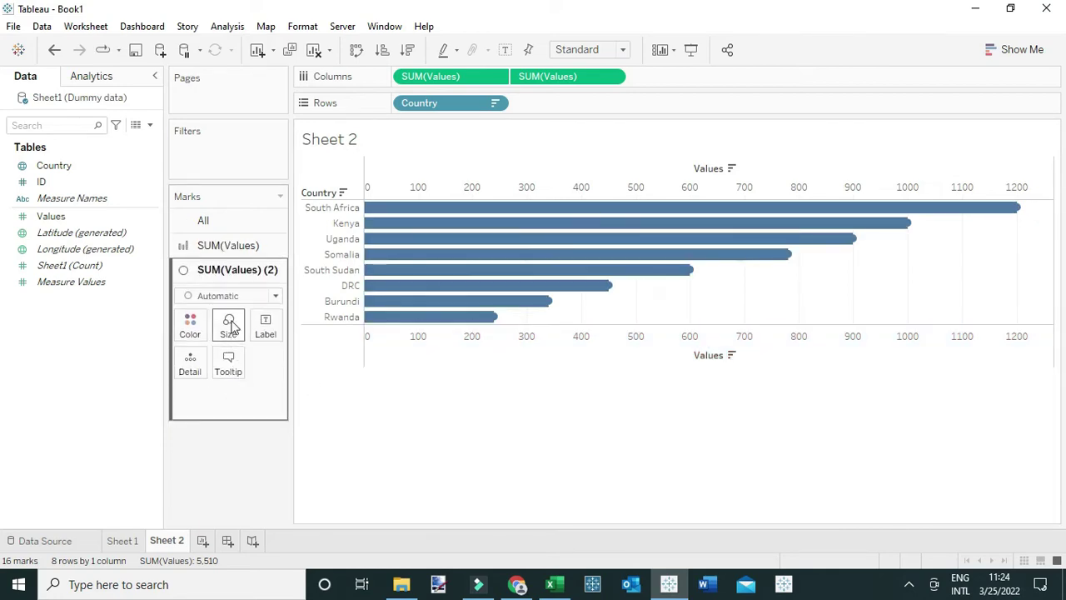
pyautogui.click(225, 296)
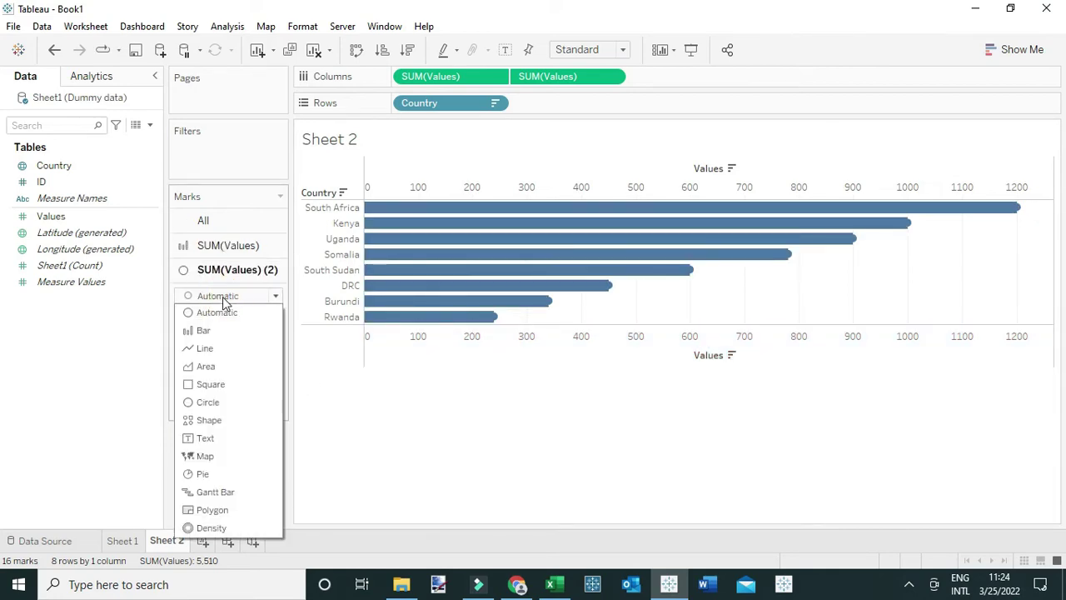
pyautogui.click(208, 420)
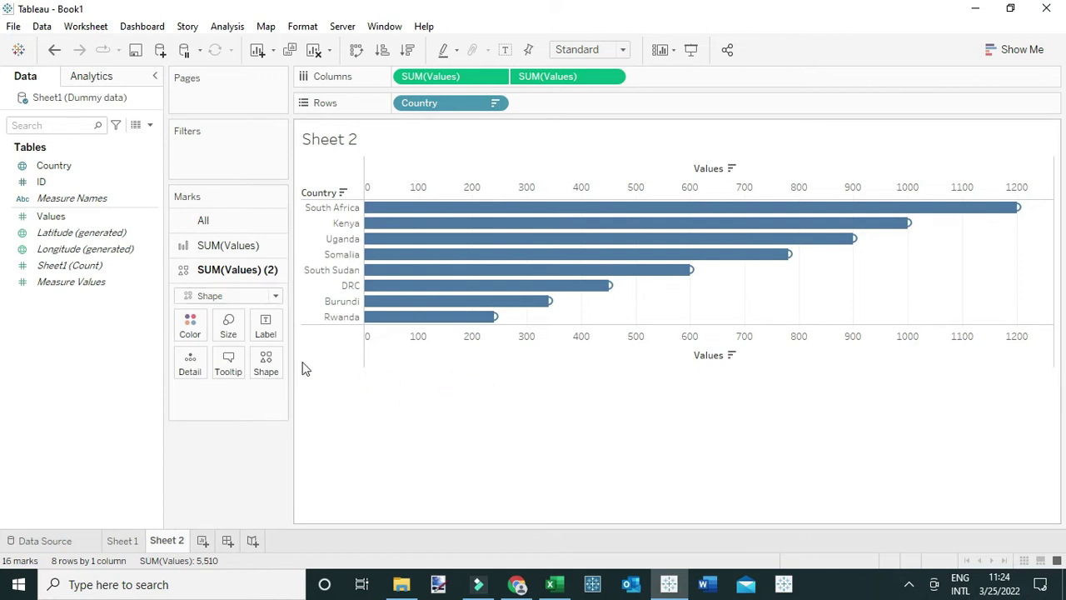
pyautogui.moveTo(59, 170); pyautogui.dragTo(264, 363)
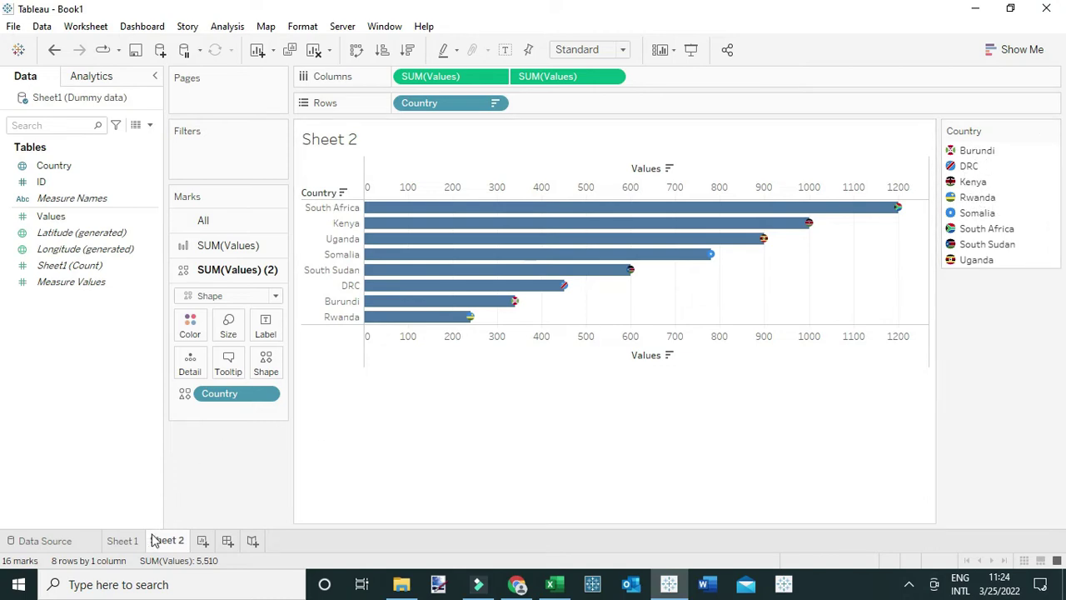
# - Examine the size of the flag marks in the finished chart on Sheet 1, and return to Sheet 2
pyautogui.click(125, 542)
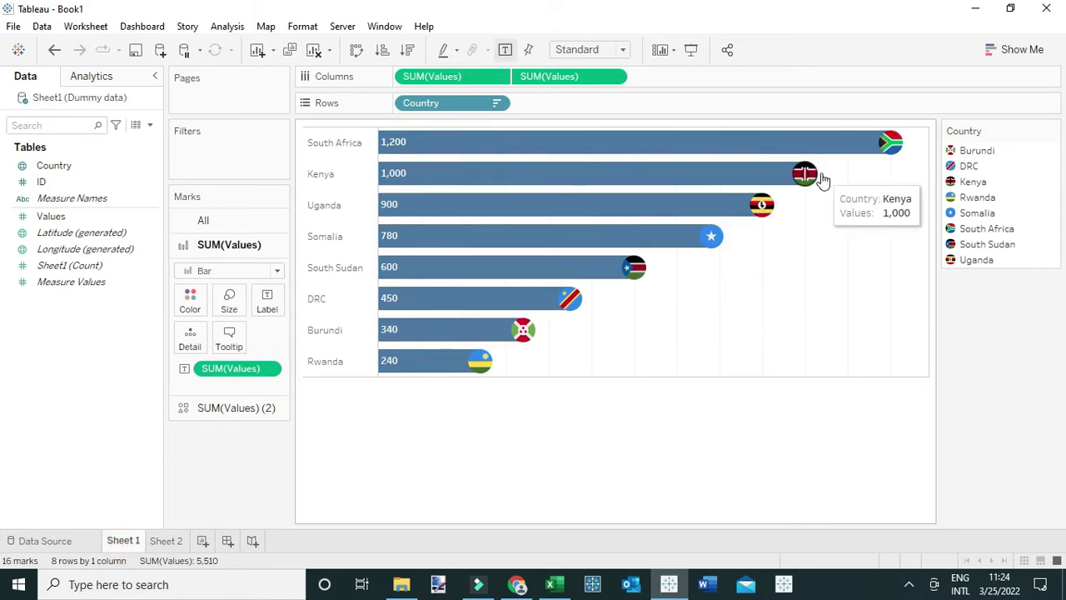
pyautogui.moveTo(889, 145)
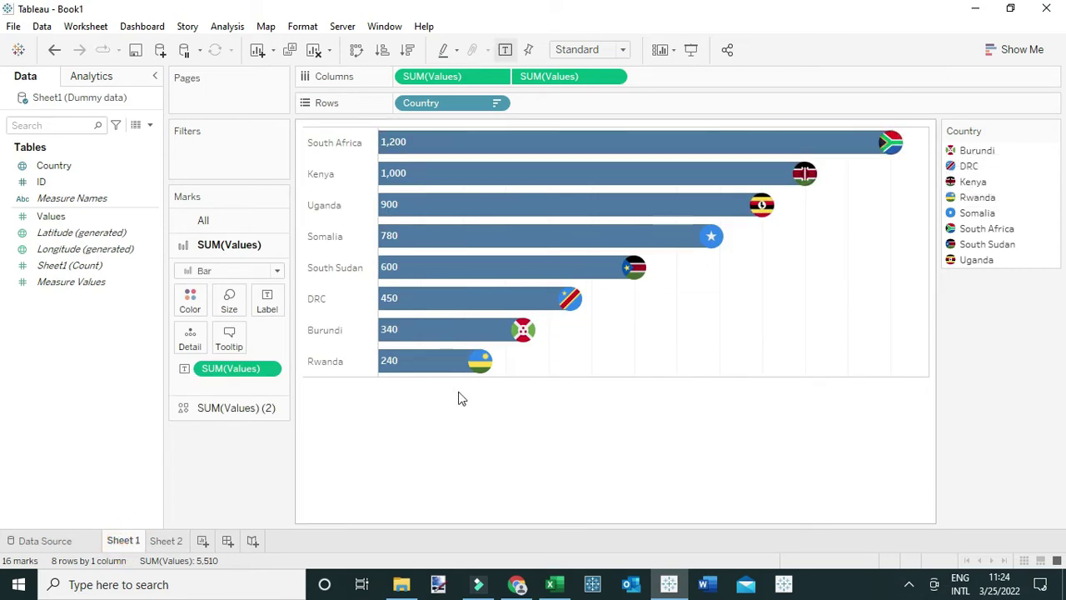
pyautogui.click(169, 540)
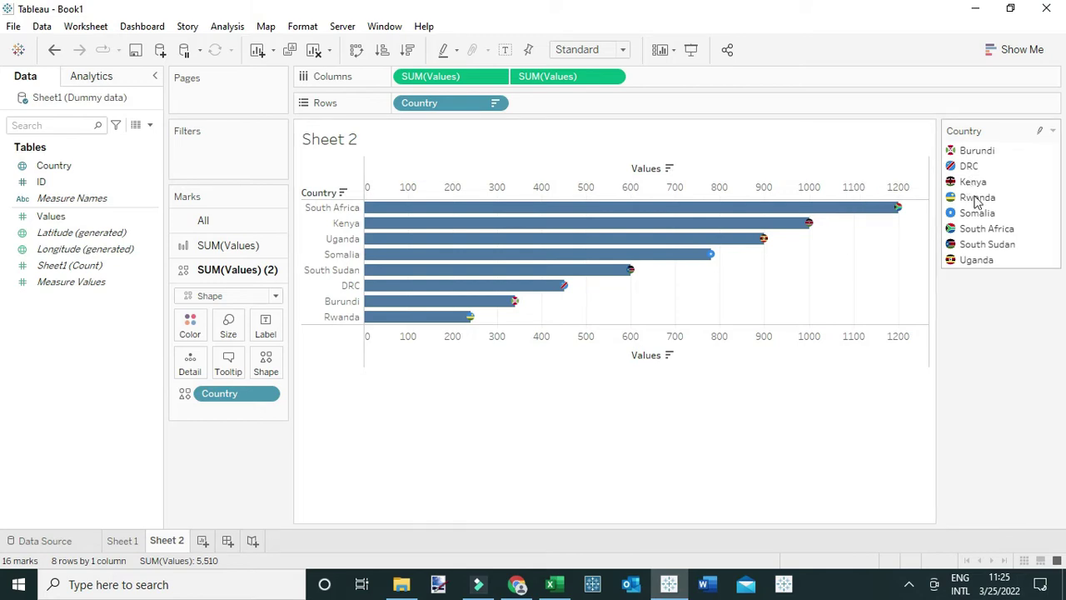
# - Edit the Country shapes, choosing the Comesa flags palette and assigning the Burundi flag to Burundi
pyautogui.click(1051, 130)
pyautogui.click(951, 148)
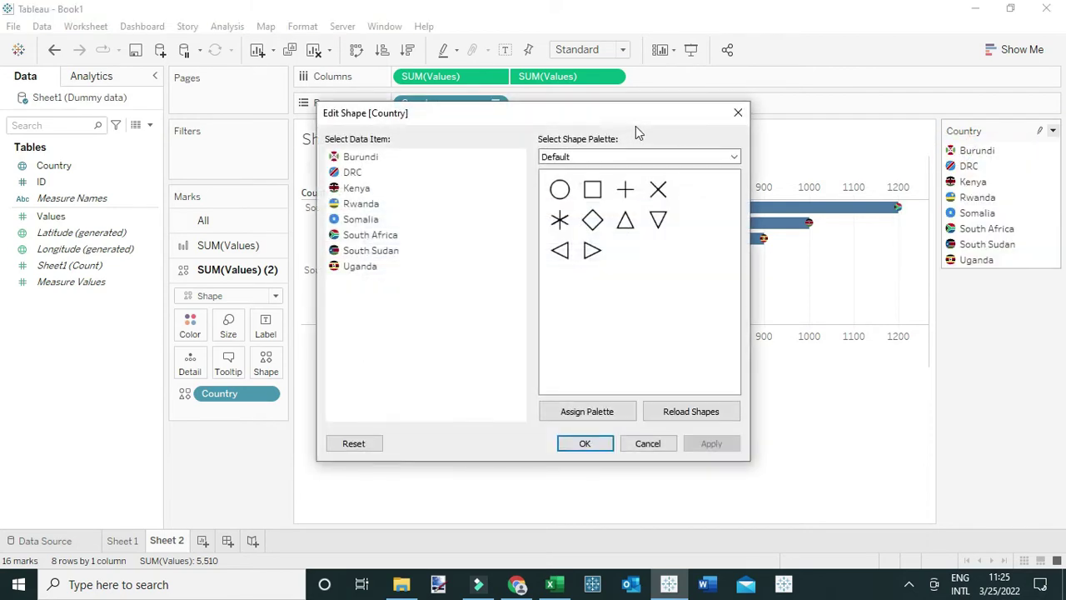
pyautogui.click(569, 158)
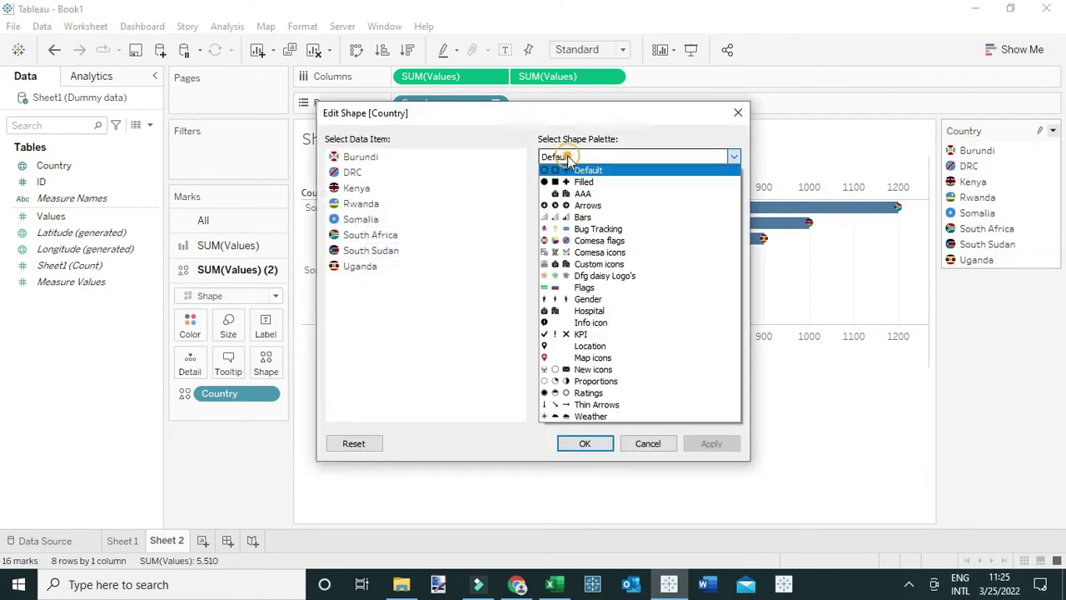
pyautogui.click(594, 241)
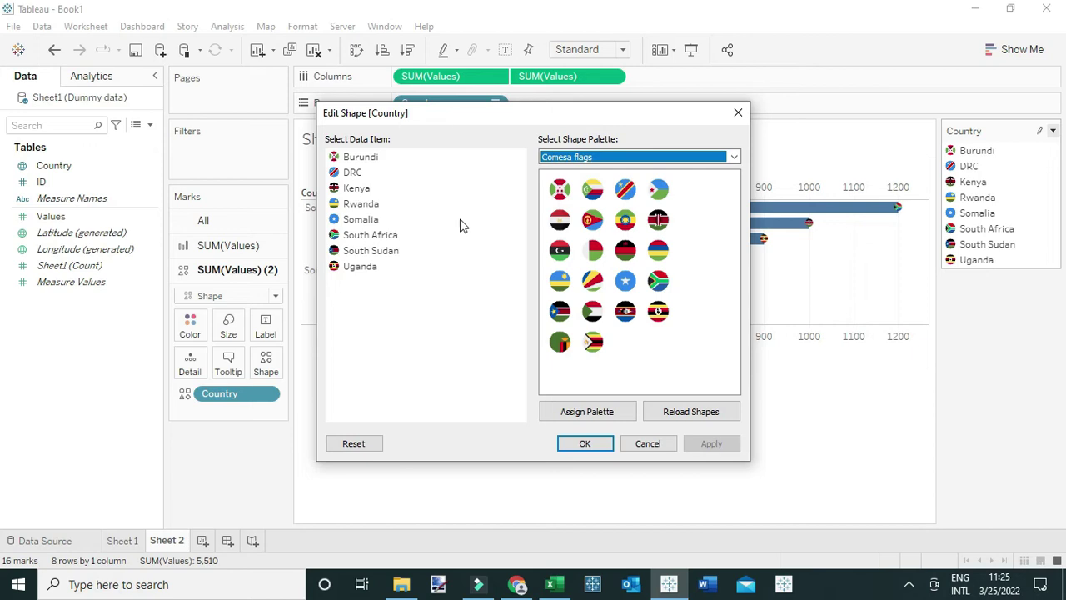
pyautogui.click(338, 158)
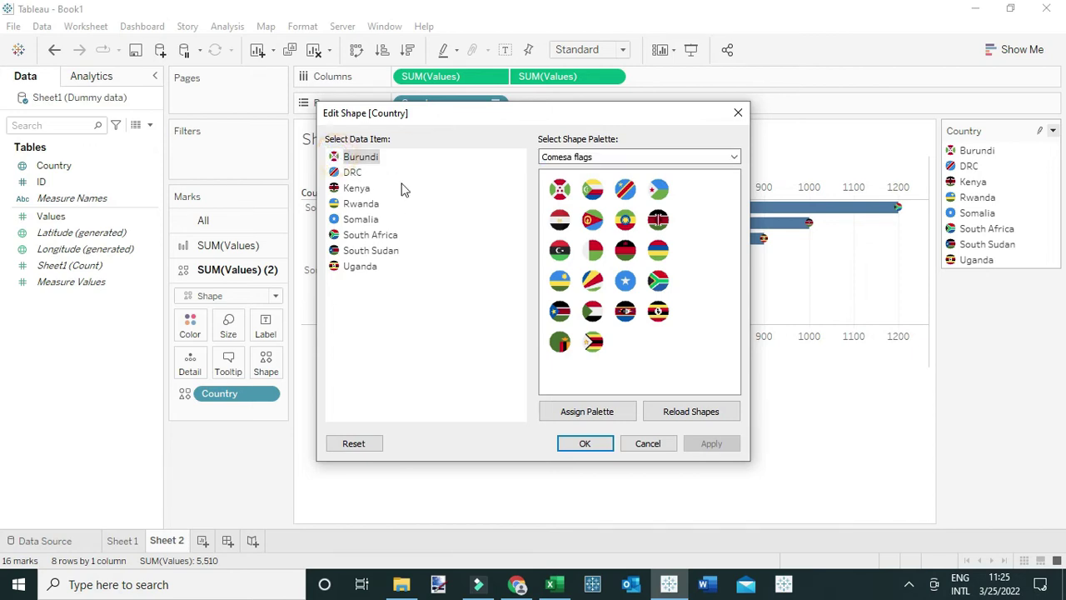
pyautogui.click(560, 191)
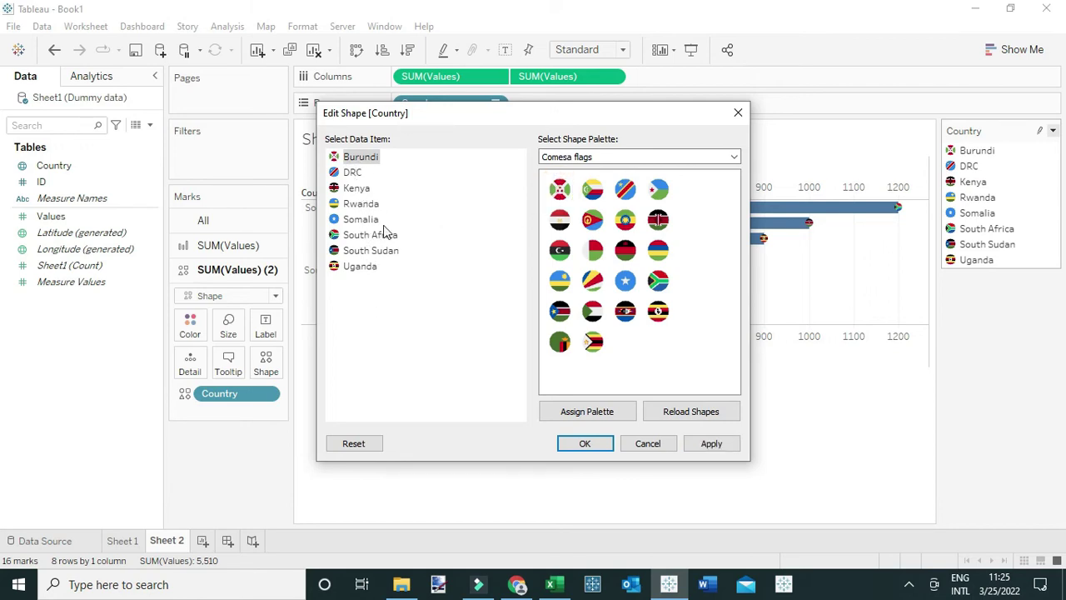
pyautogui.click(587, 443)
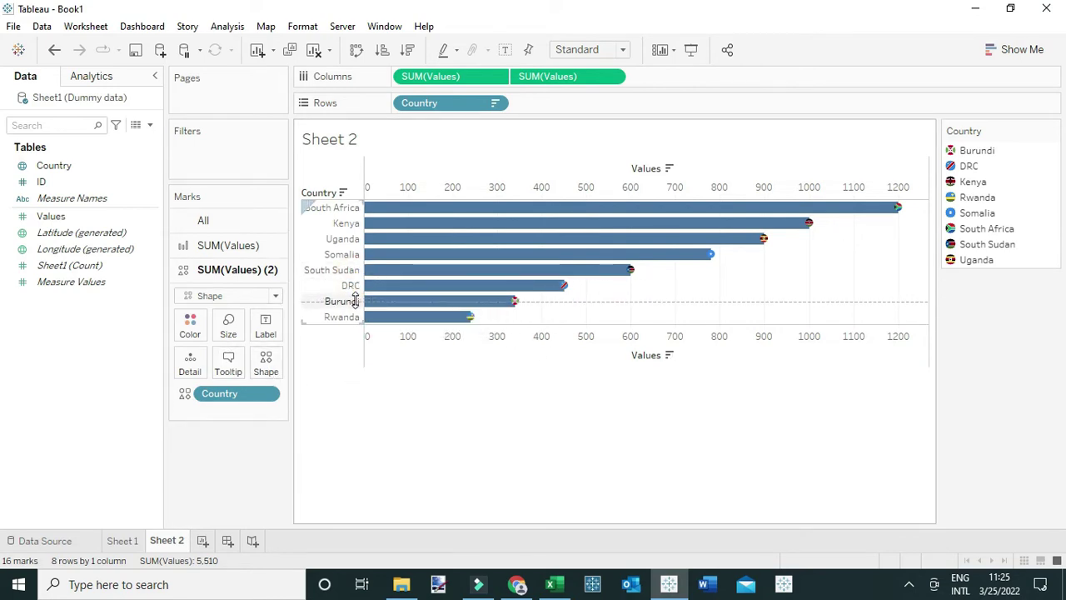
# - Make the Sheet 2 chart rows taller and enlarge the flag marks of SUM(Values) (2)
pyautogui.moveTo(355, 300); pyautogui.dragTo(357, 304)
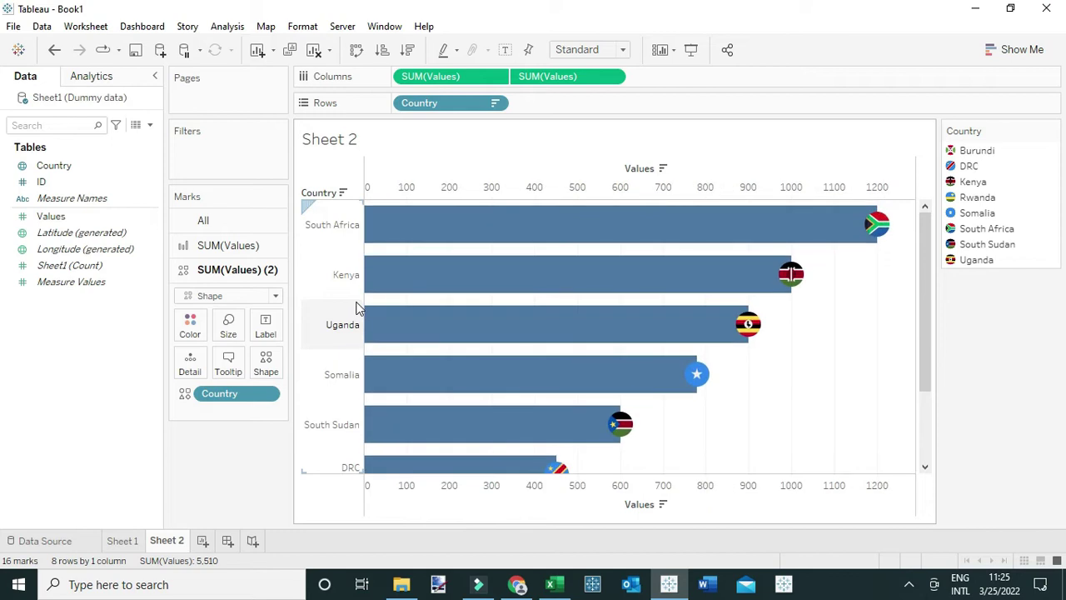
pyautogui.click(228, 326)
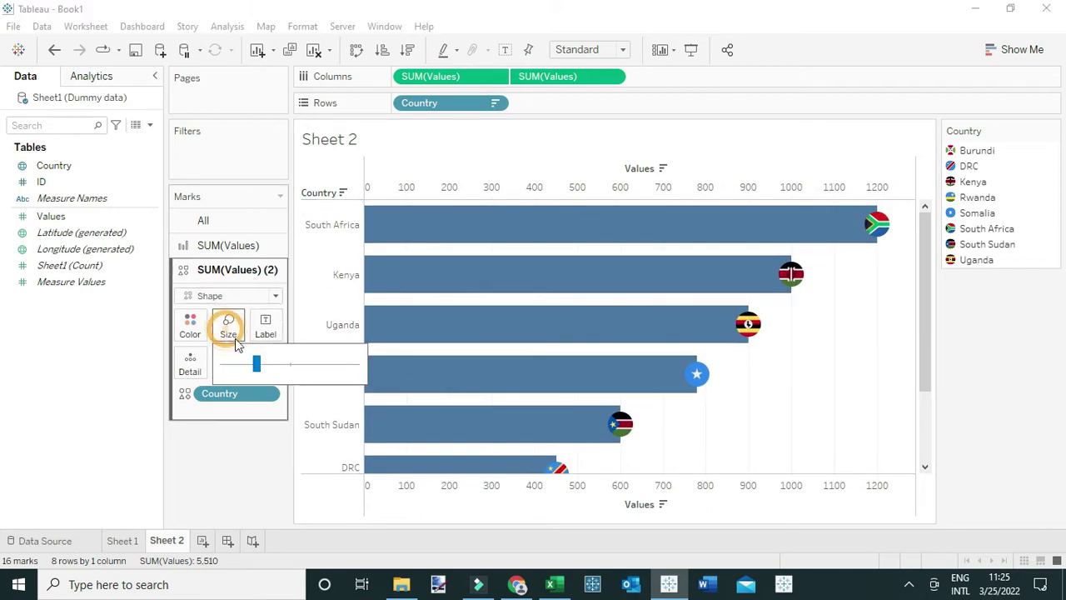
pyautogui.moveTo(257, 364); pyautogui.dragTo(273, 366)
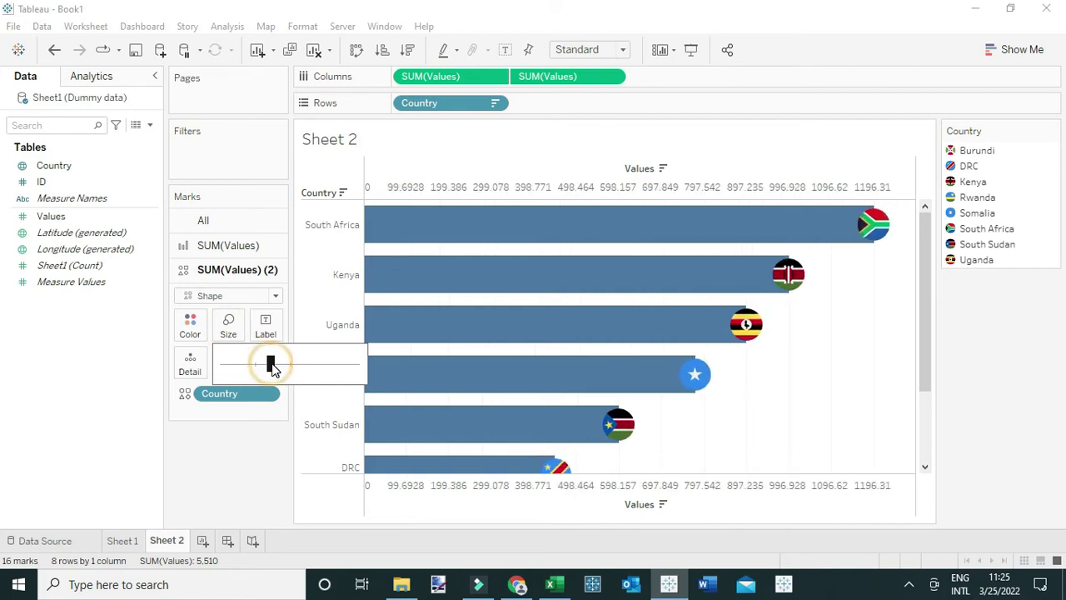
pyautogui.click(809, 343)
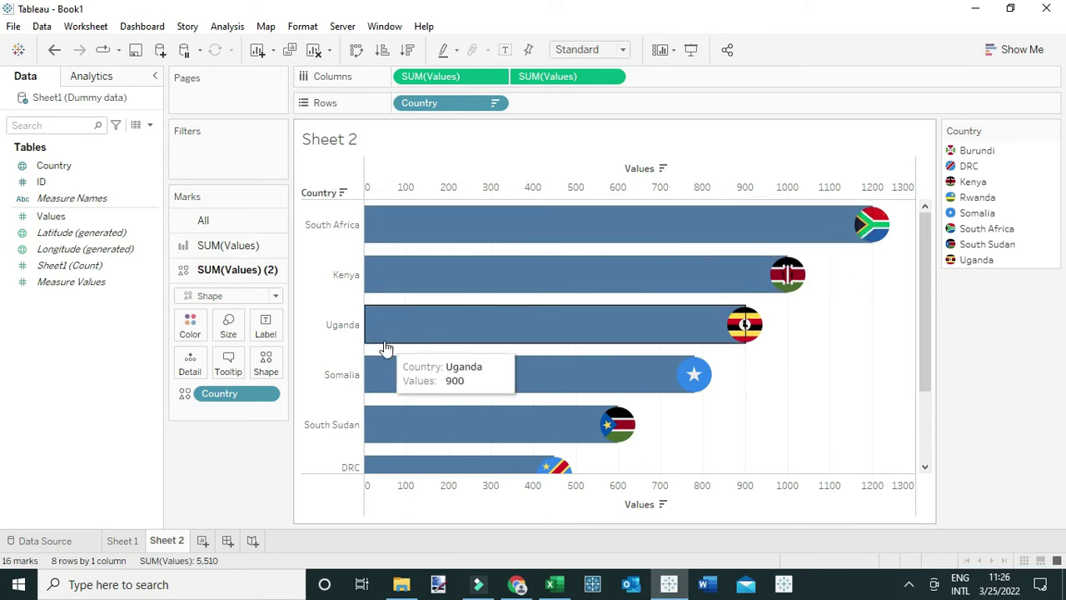
# - On a new worksheet, build a bar chart with Country on Rows and Values on Columns, sorted in descending order
pyautogui.click(203, 541)
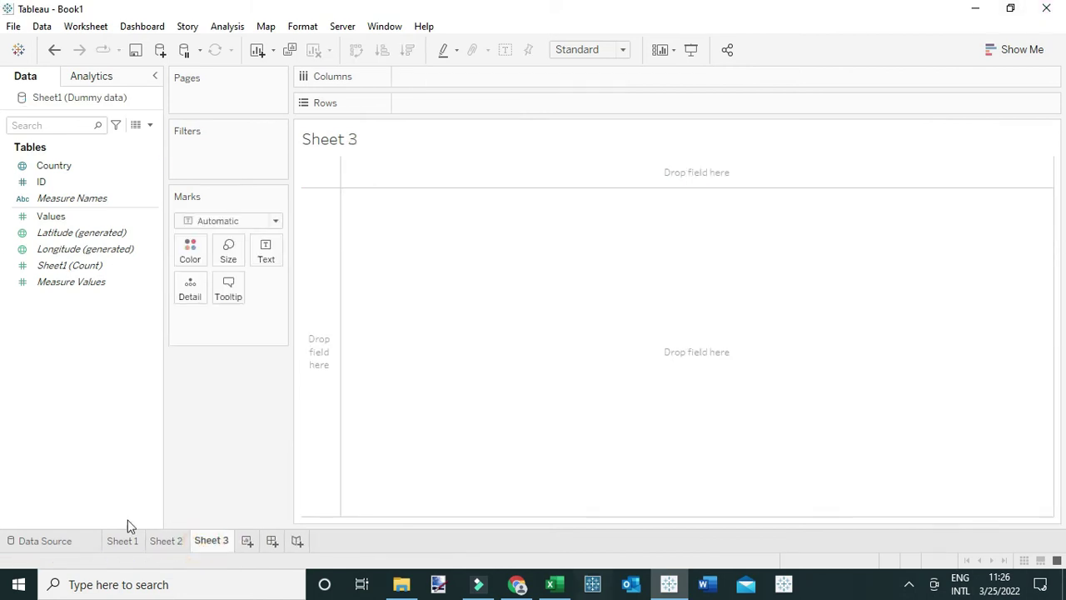
pyautogui.click(82, 170)
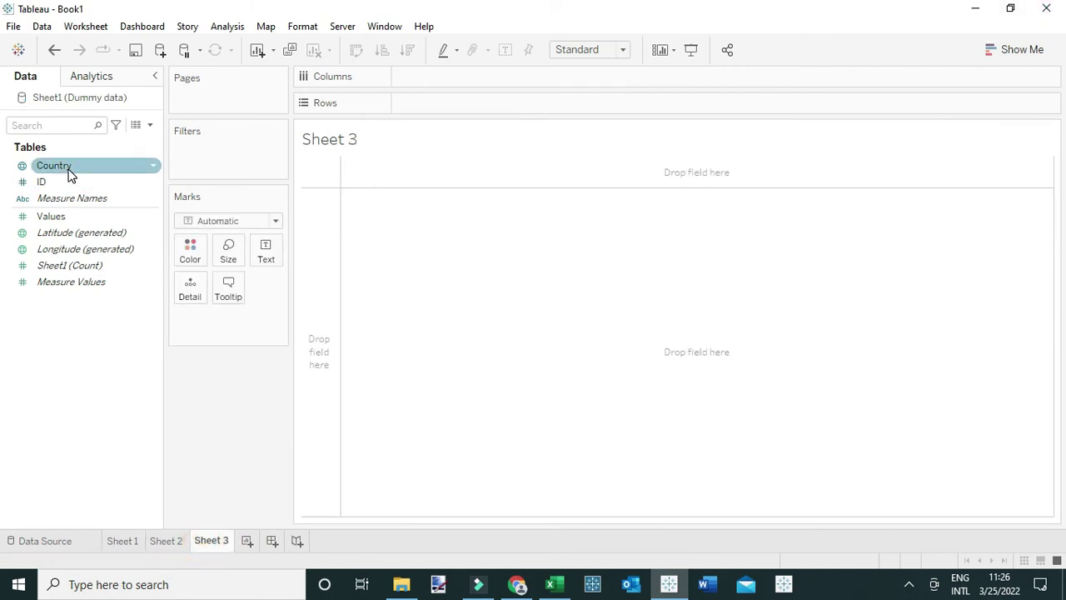
pyautogui.moveTo(71, 174); pyautogui.dragTo(434, 107)
pyautogui.click(125, 268)
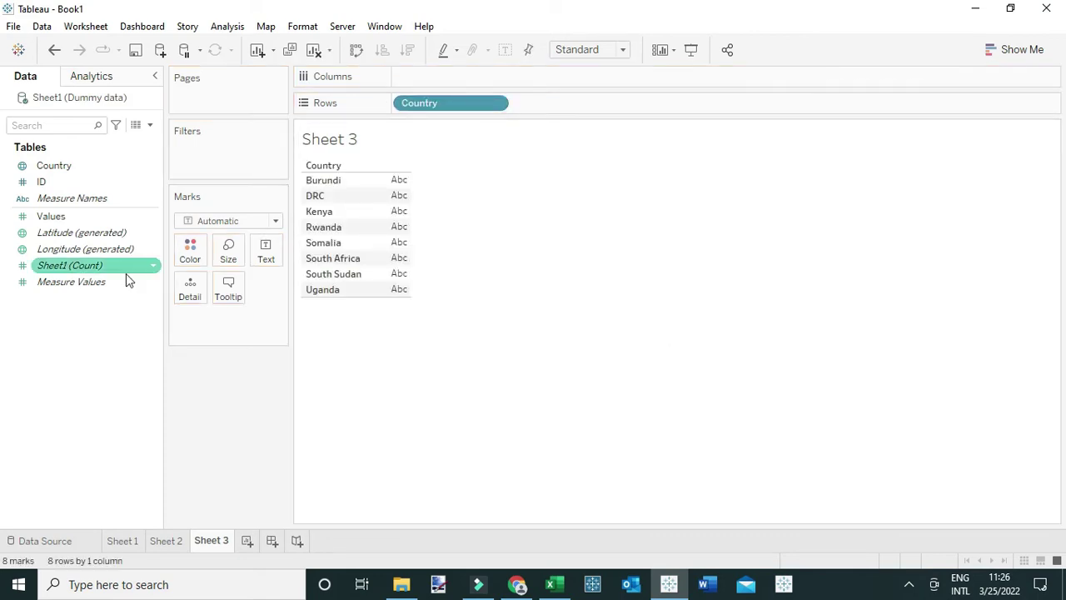
pyautogui.click(71, 232)
pyautogui.moveTo(62, 218); pyautogui.dragTo(436, 82)
pyautogui.click(408, 51)
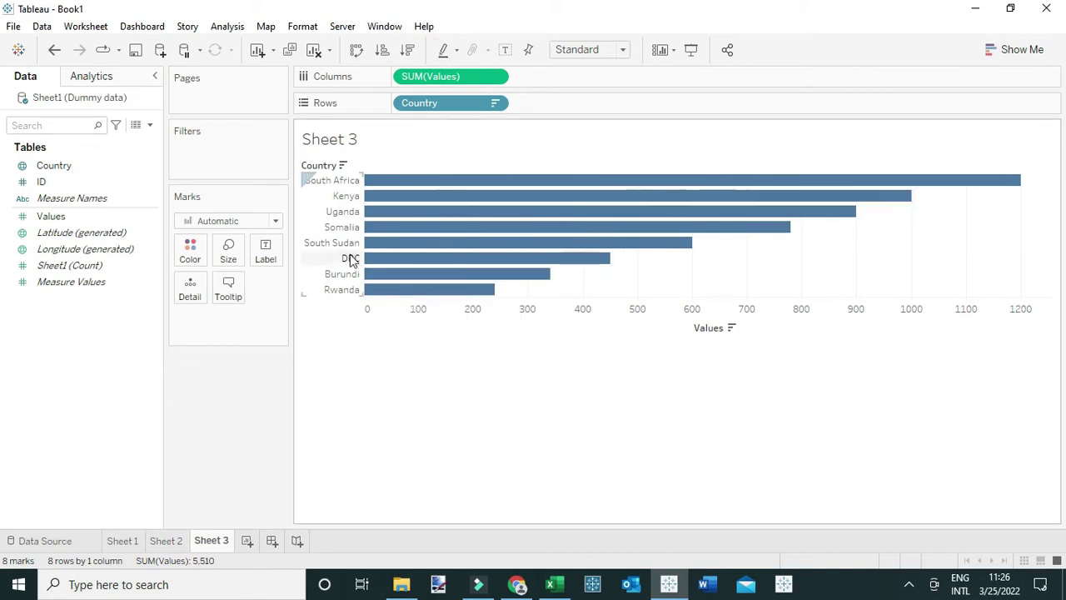
# - Slightly increase the height of the country rows on Sheet 3
pyautogui.moveTo(350, 261)
pyautogui.mouseDown()
pyautogui.moveTo(345, 231)
pyautogui.moveTo(343, 243)
pyautogui.mouseUp()
pyautogui.moveTo(518, 192)
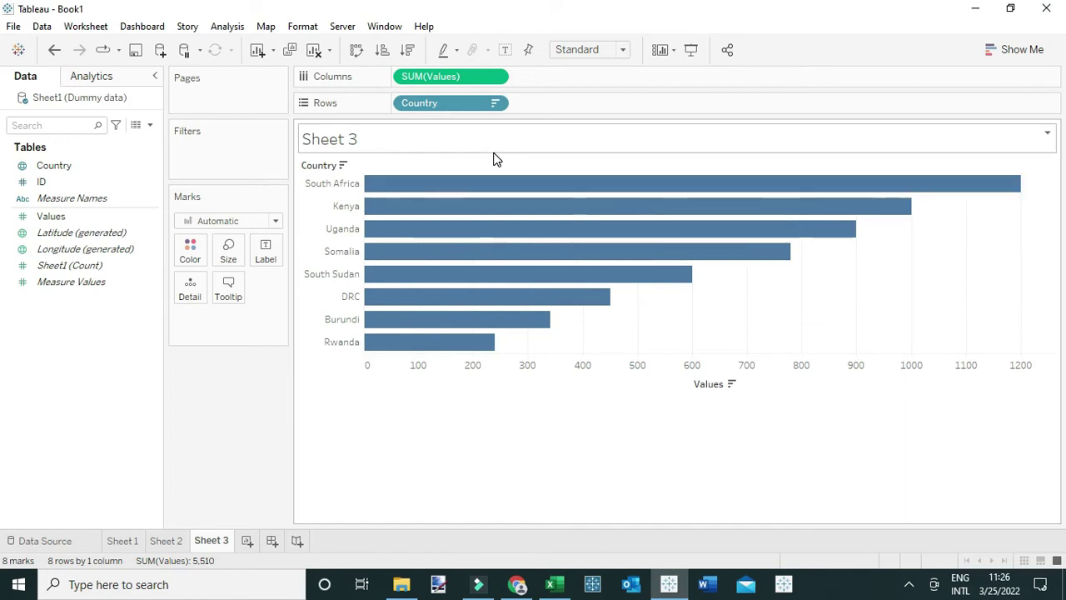
pyautogui.moveTo(377, 329)
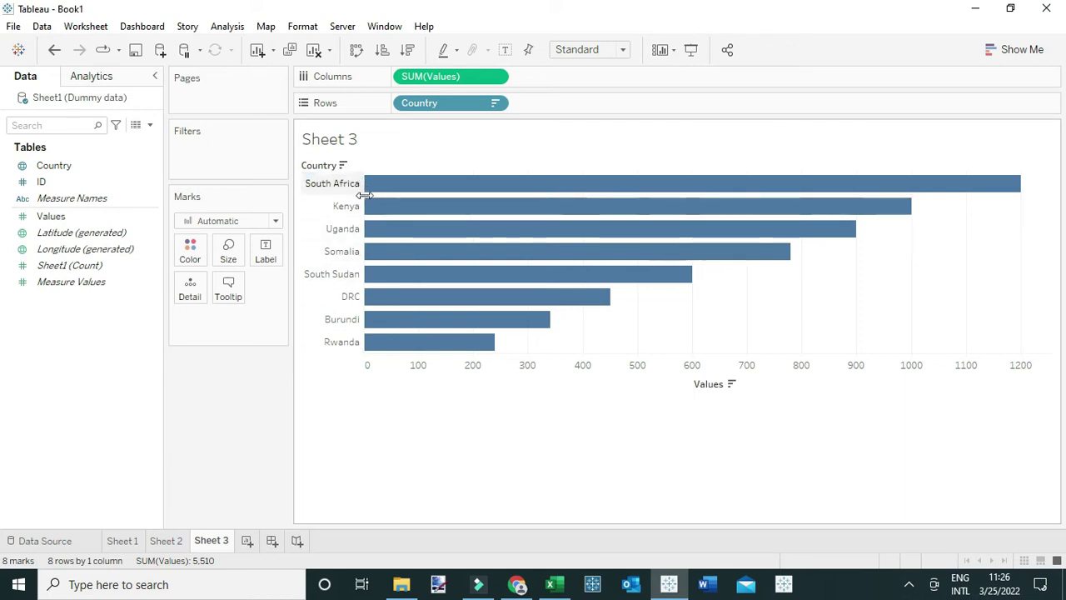
pyautogui.moveTo(369, 183)
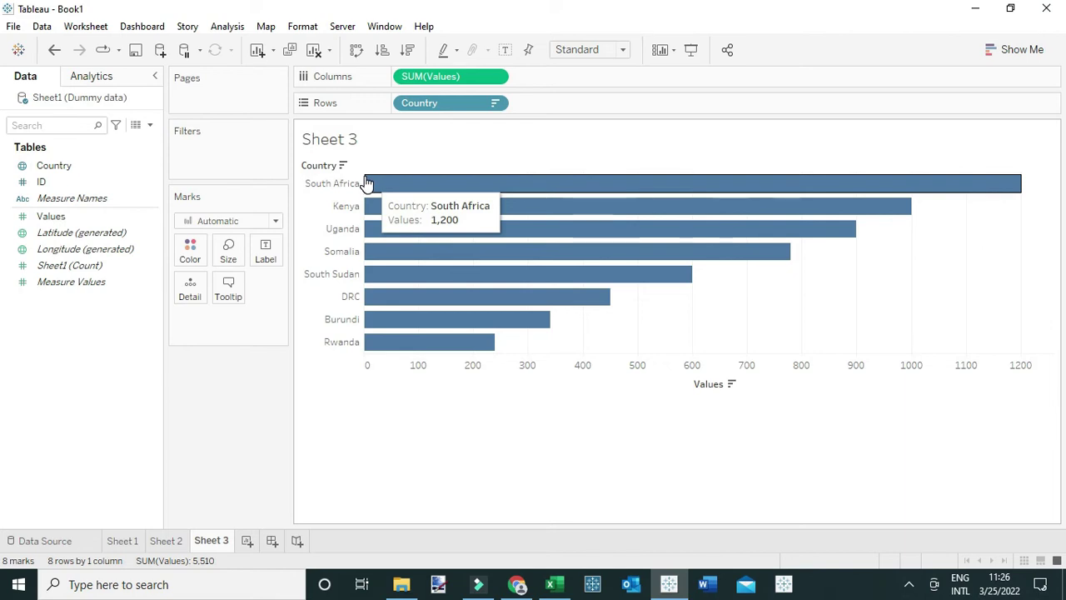
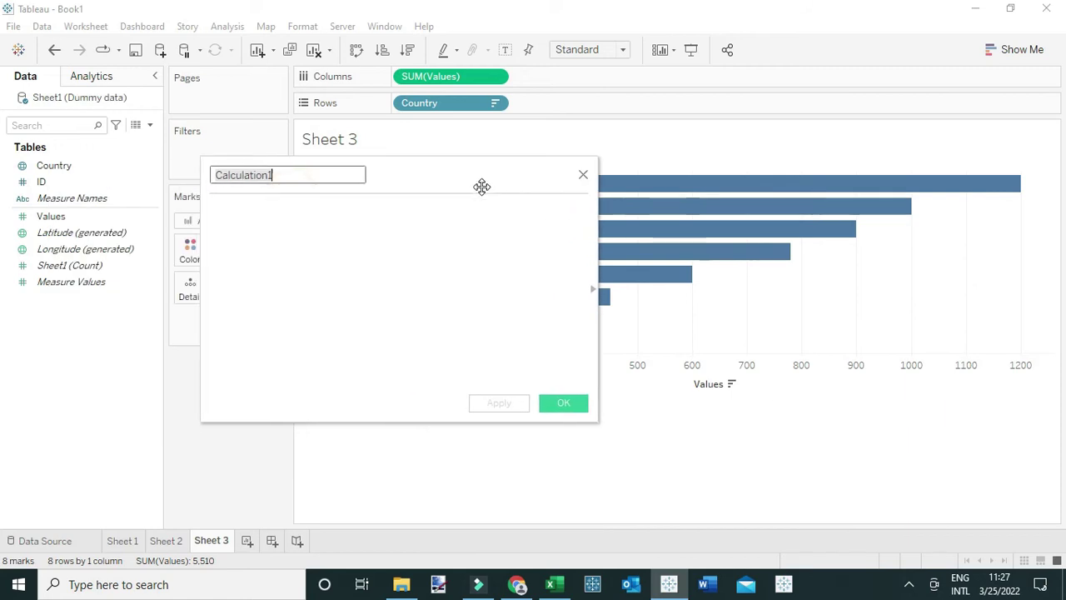
# - Name the new calculated field Place holder and enter the formula WINDOW_AVG(SUM([Values]))
pyautogui.press('BackSpace')
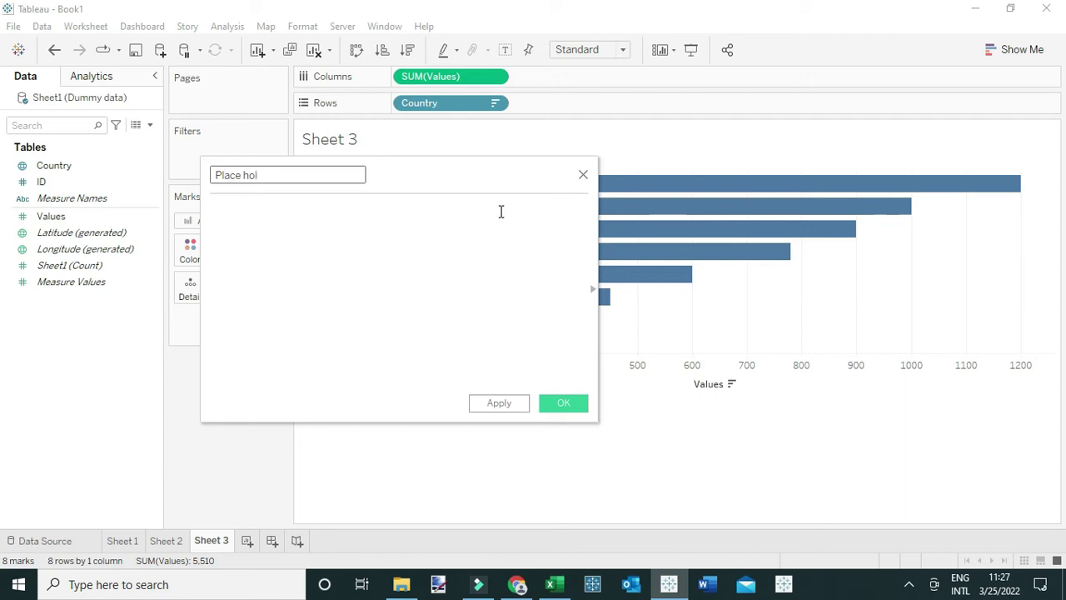
pyautogui.moveTo(384, 176); pyautogui.dragTo(415, 194)
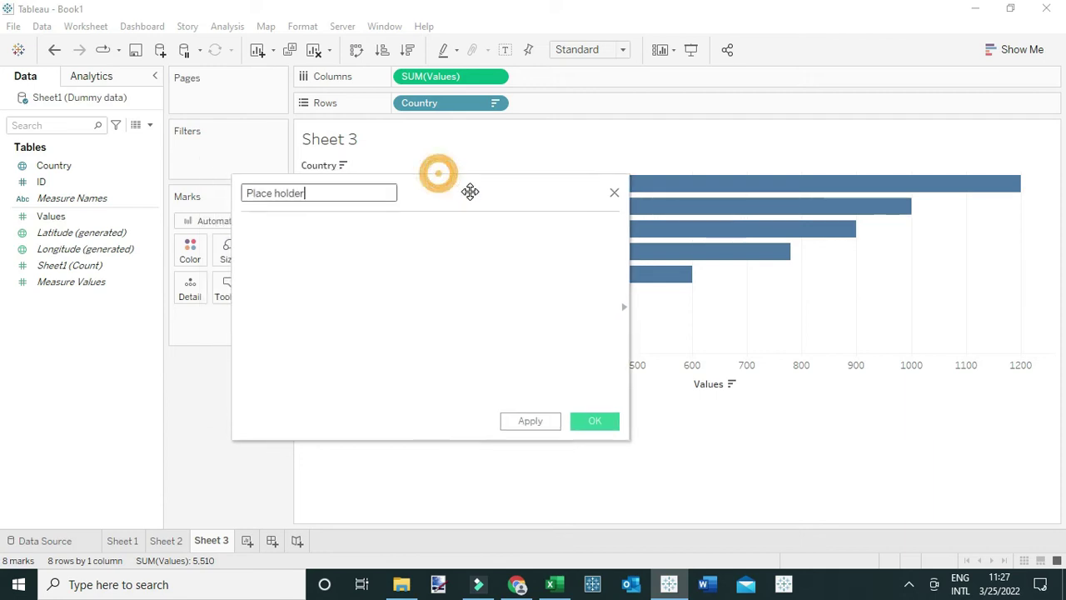
pyautogui.click(359, 263)
pyautogui.write('wind')
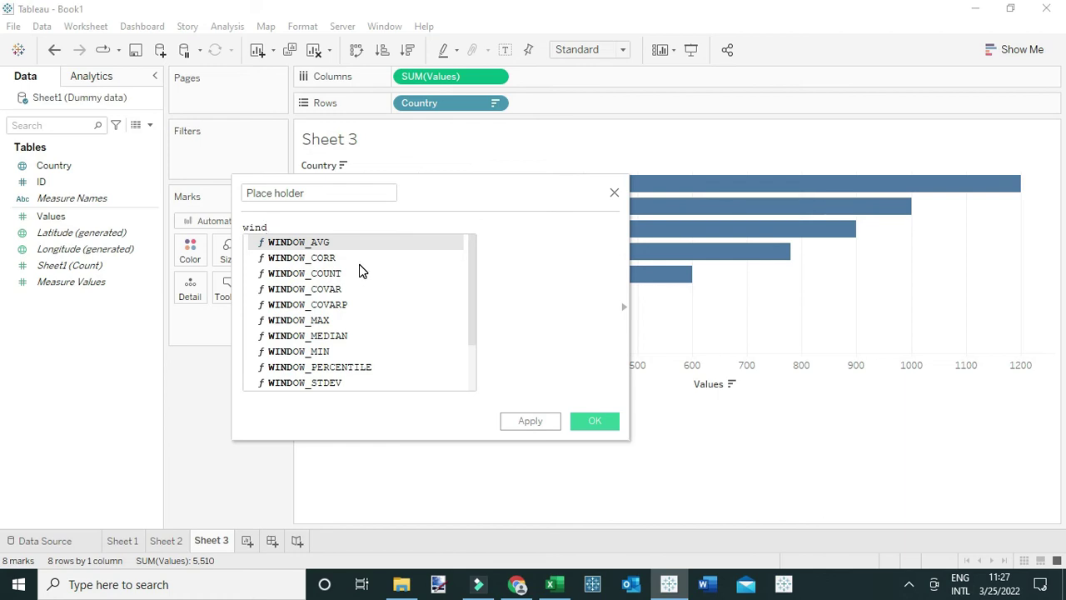
pyautogui.press('Return')
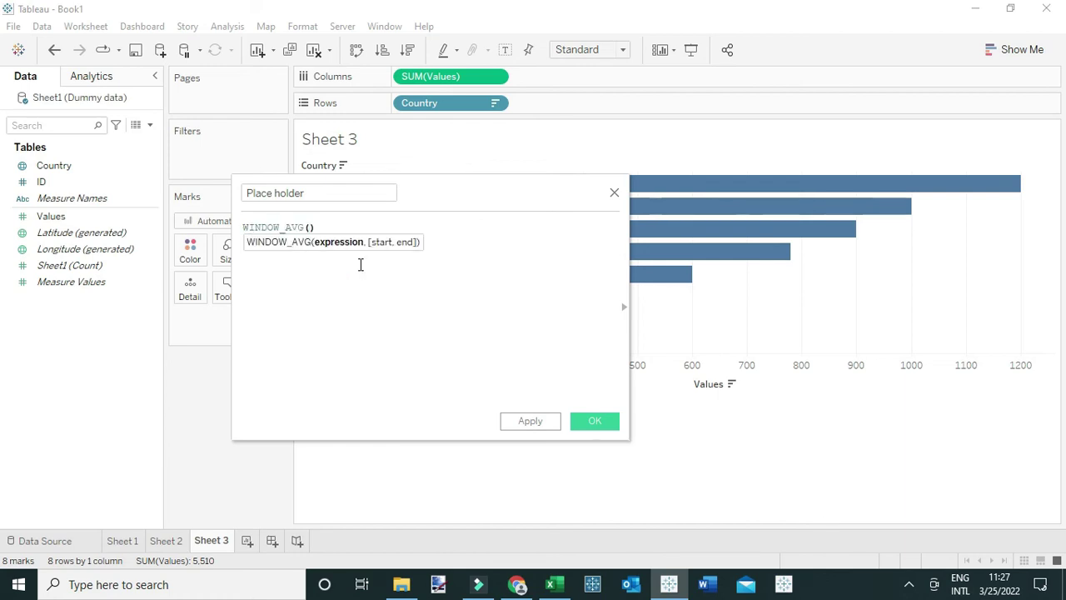
pyautogui.write('sum')
pyautogui.press('Return')
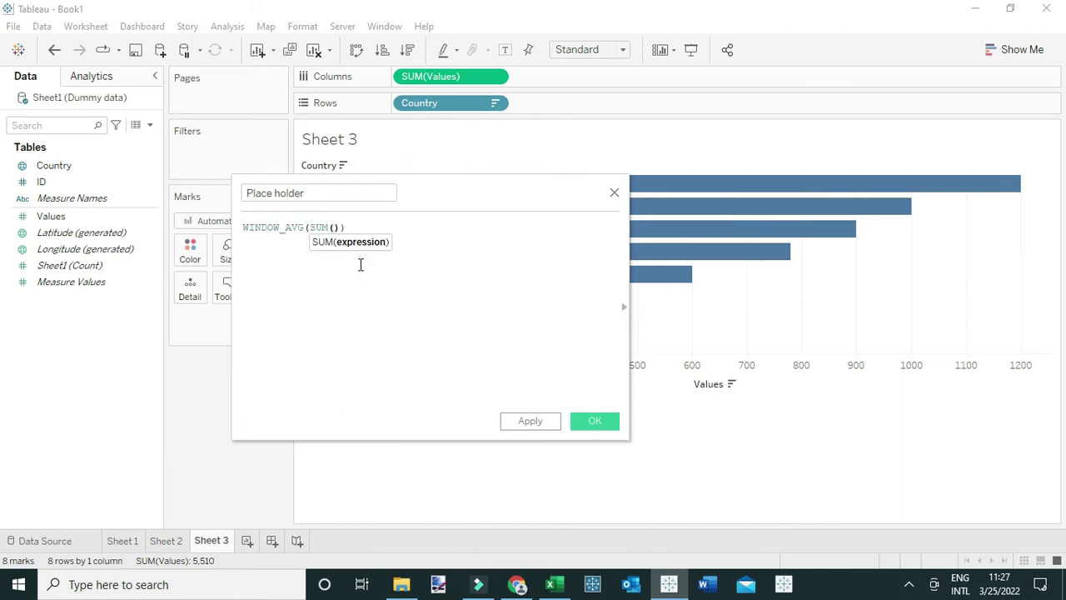
pyautogui.write('va')
pyautogui.press('Return')
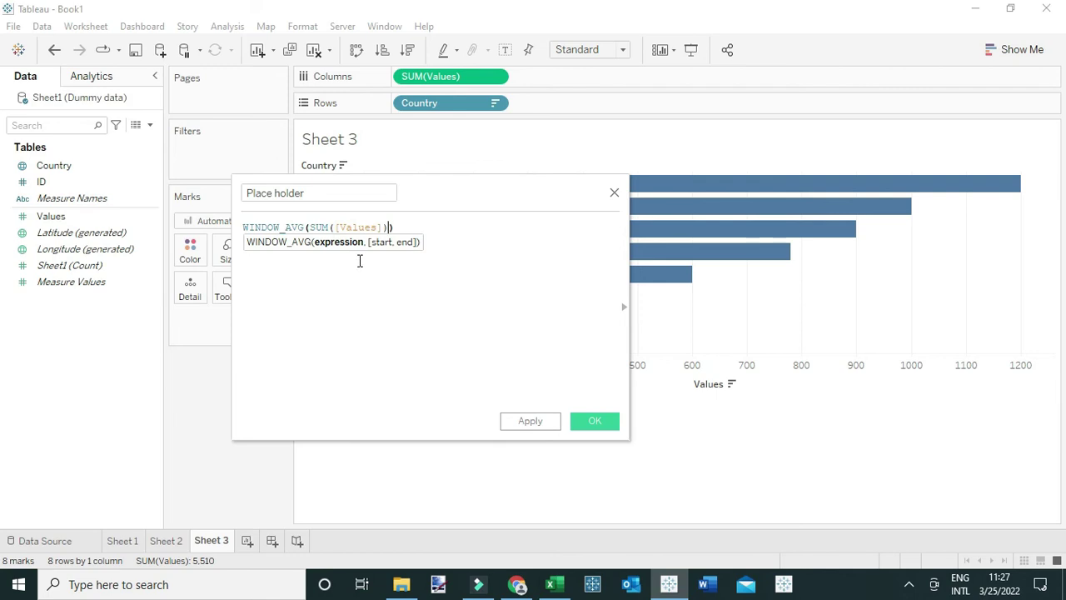
# - Multiply the Place holder formula by -0.125 and save the calculated field
pyautogui.moveTo(480, 200); pyautogui.dragTo(161, 101)
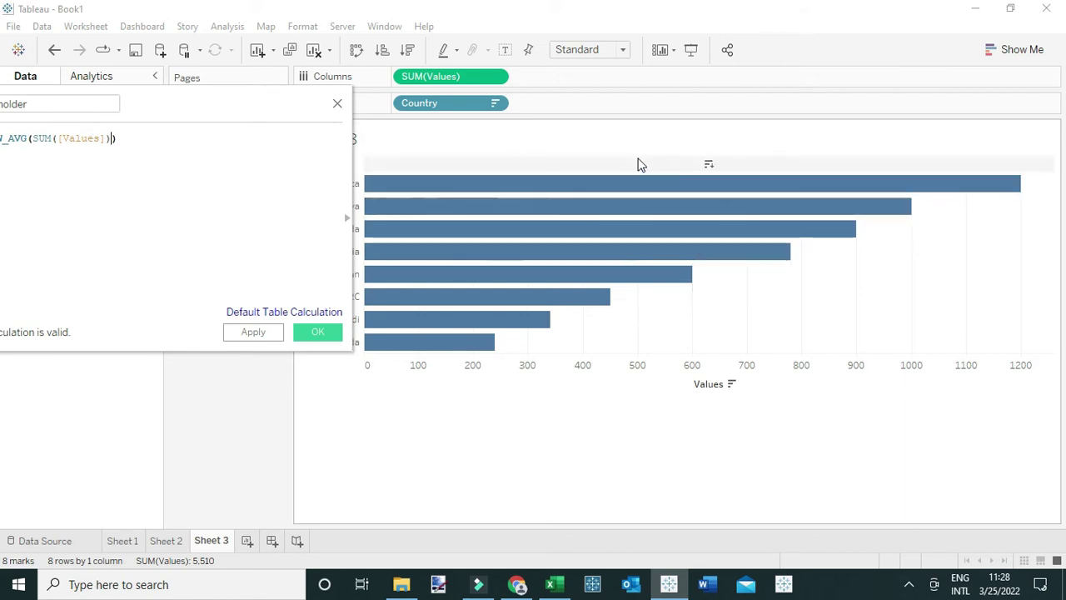
pyautogui.moveTo(244, 105); pyautogui.dragTo(856, 381)
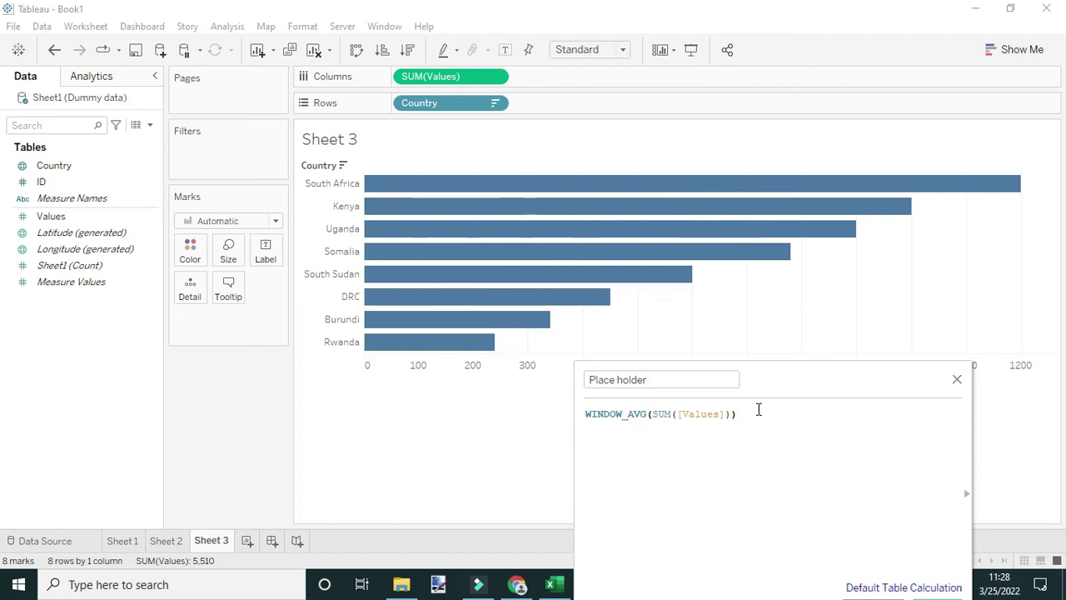
pyautogui.write('1')
pyautogui.write('.125')
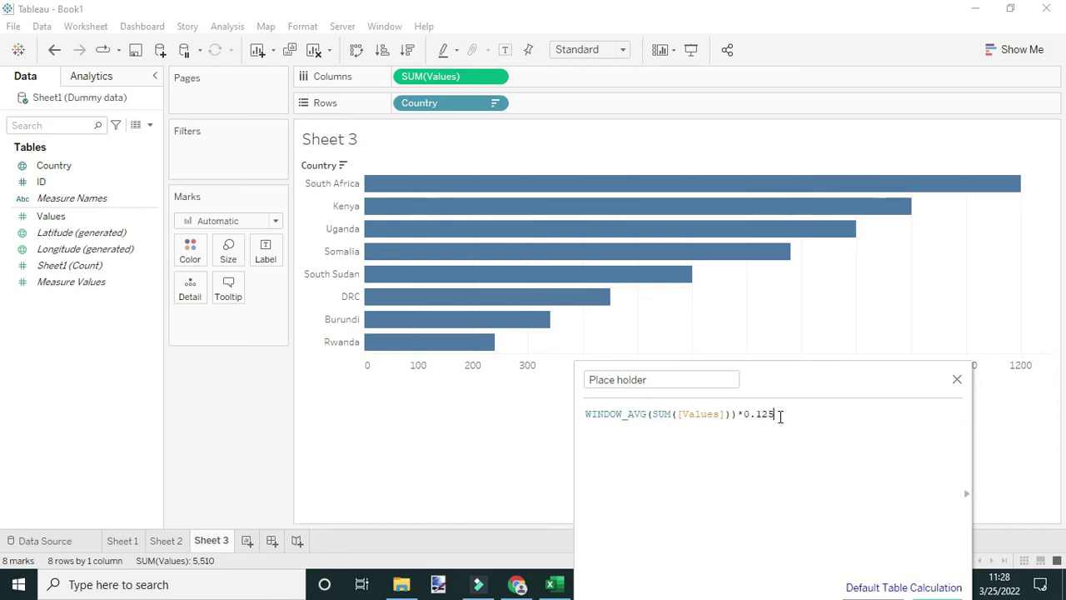
pyautogui.click(741, 413)
pyautogui.moveTo(790, 380); pyautogui.dragTo(842, 376)
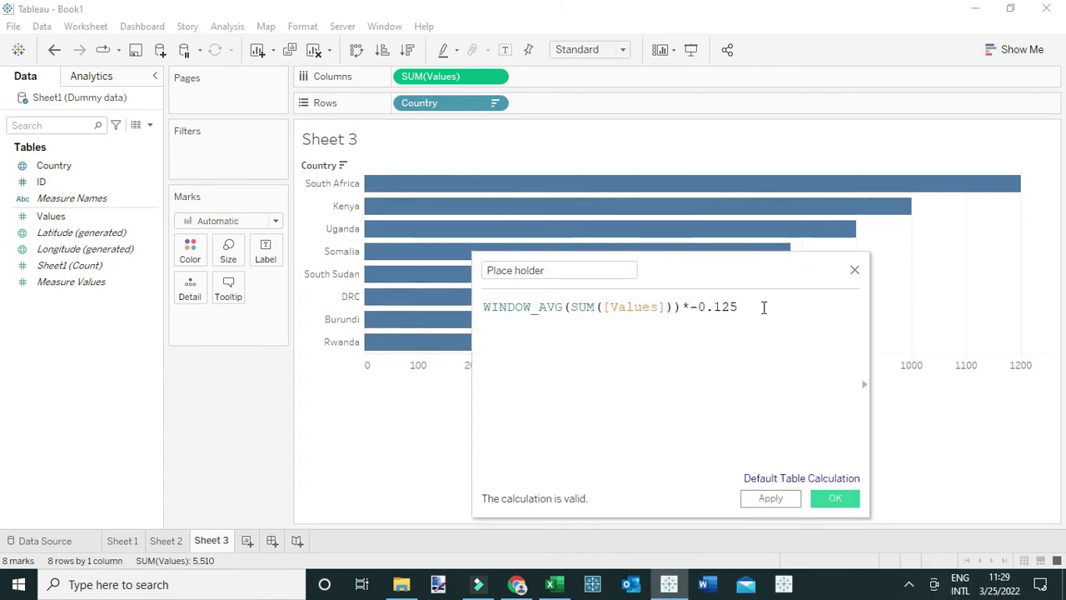
pyautogui.moveTo(742, 279); pyautogui.dragTo(713, 207)
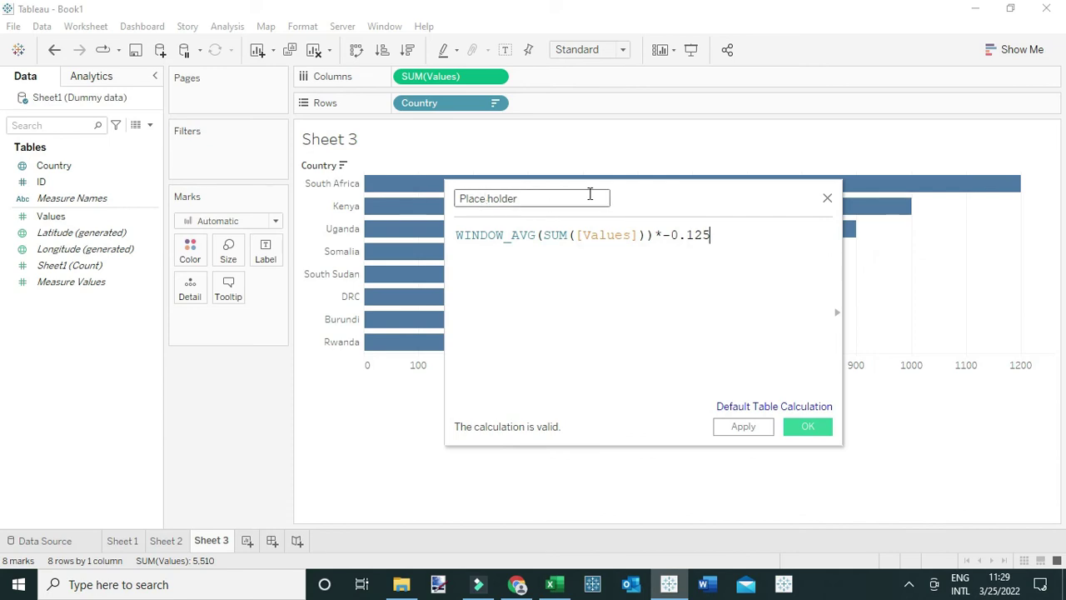
pyautogui.click(802, 420)
# - Add Place holder to Columns after SUM(Values) as a dual axis and synchronize the two axes
pyautogui.moveTo(70, 220); pyautogui.dragTo(562, 76)
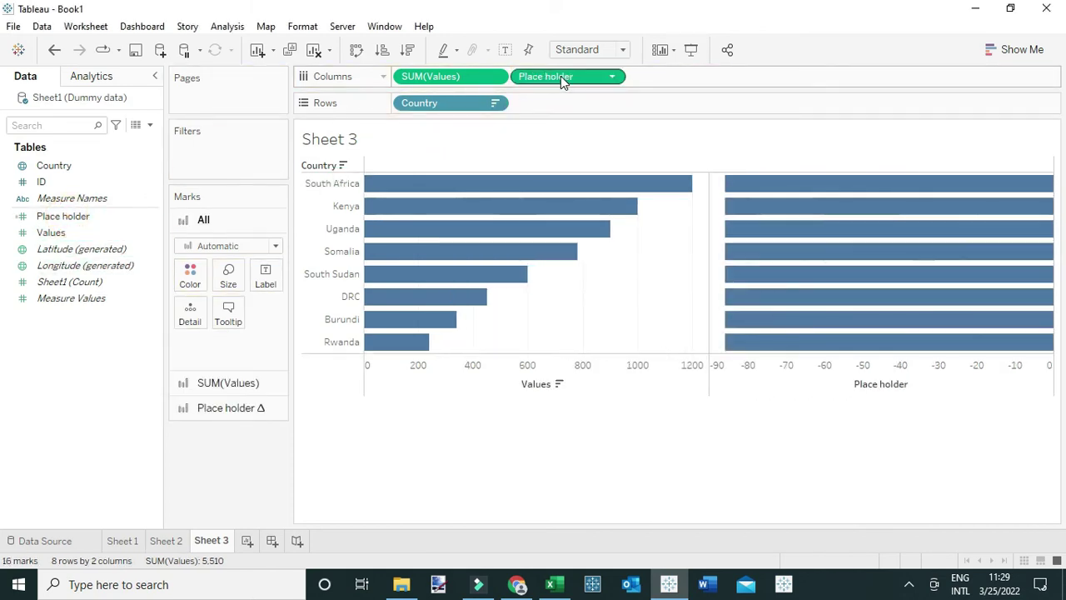
pyautogui.rightClick(560, 76)
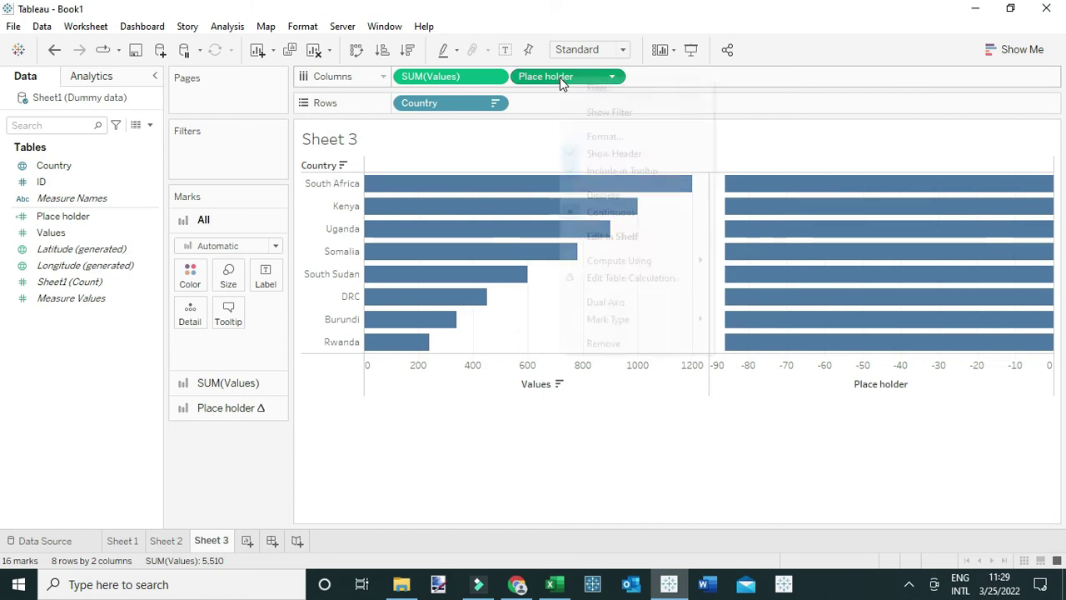
pyautogui.click(608, 304)
pyautogui.rightClick(623, 183)
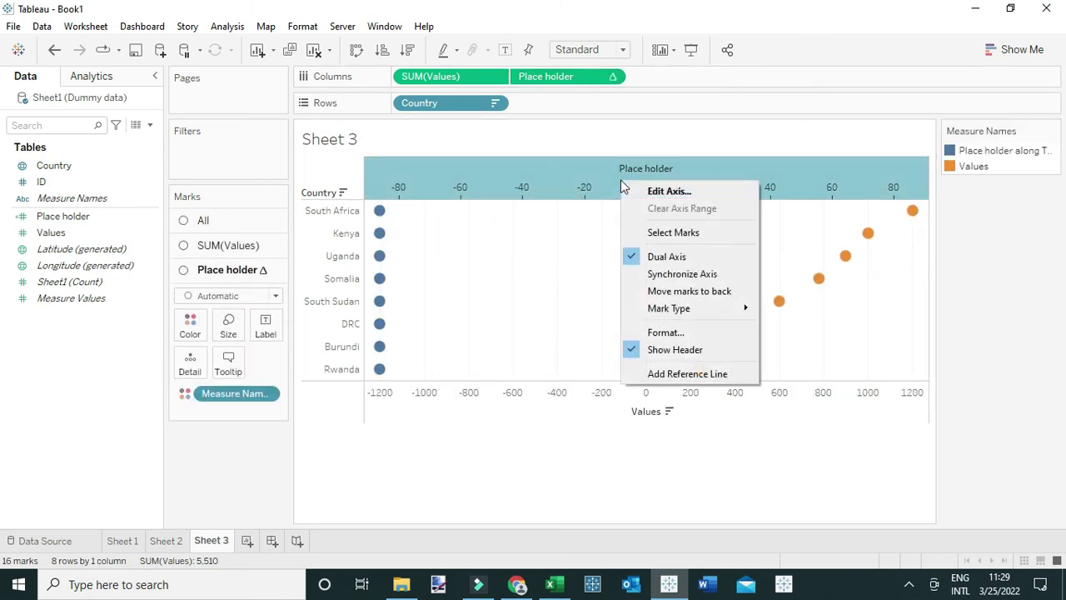
pyautogui.click(658, 277)
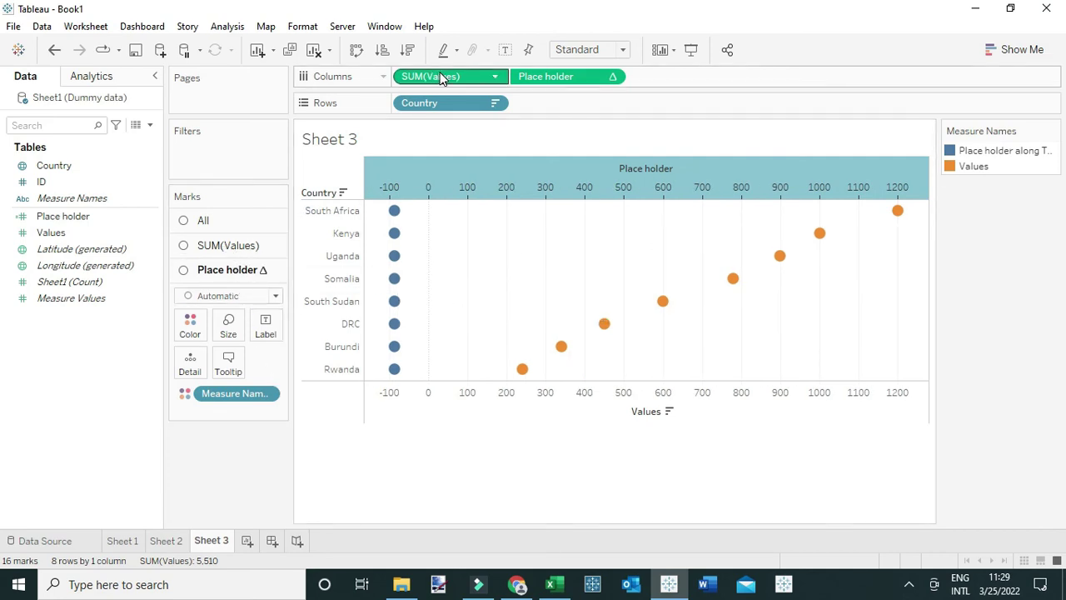
# - Set the mark type of SUM(Values) on Sheet 3 to Bar
pyautogui.click(204, 245)
pyautogui.click(221, 271)
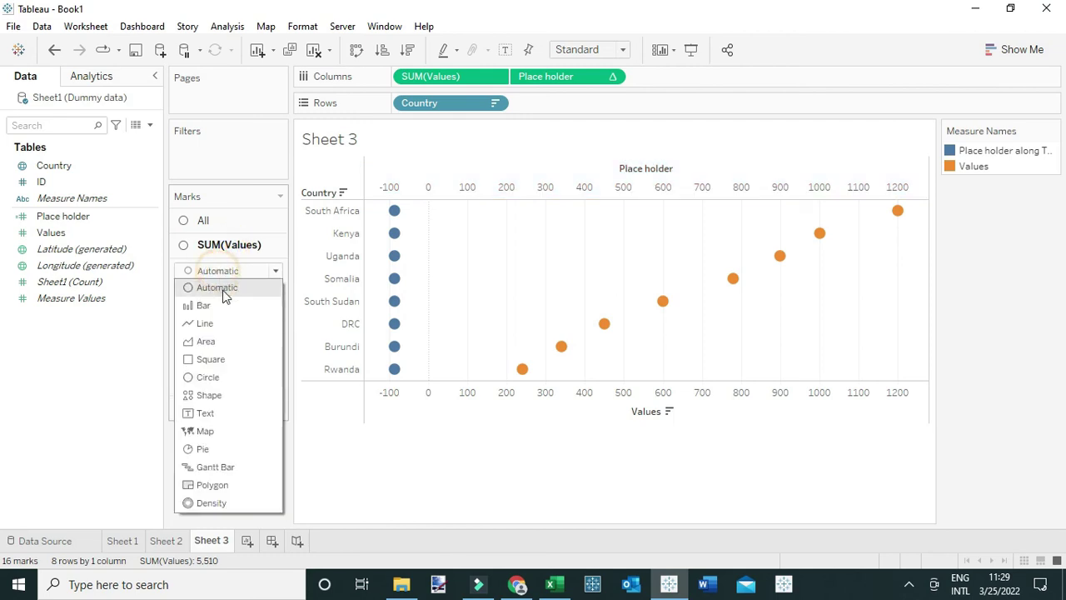
pyautogui.click(208, 305)
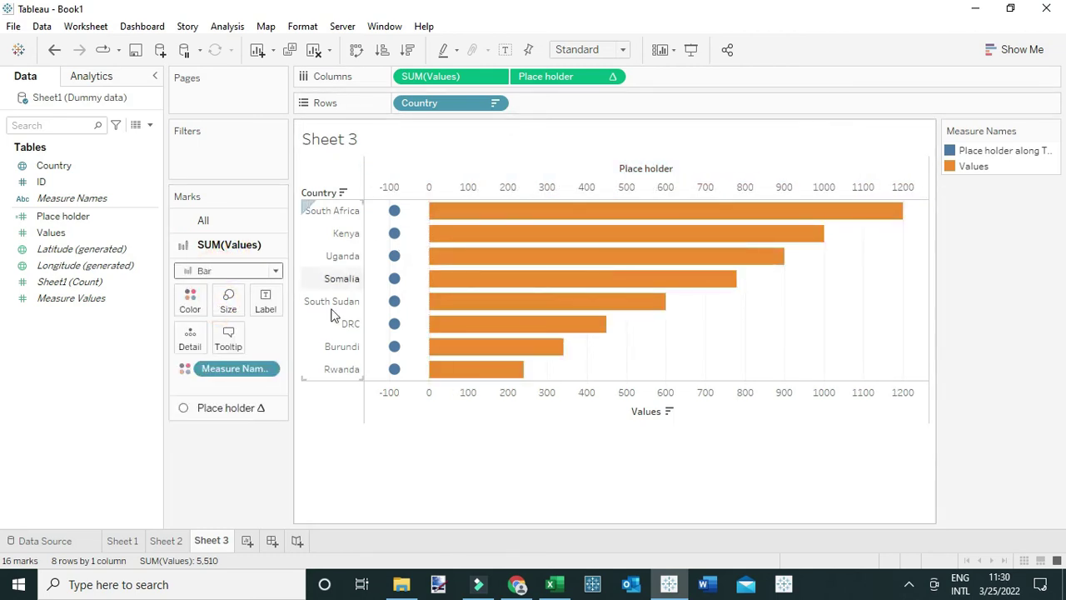
# - Change the Place holder marks to Shape and assign the Country field to their shape
pyautogui.click(241, 407)
pyautogui.click(213, 296)
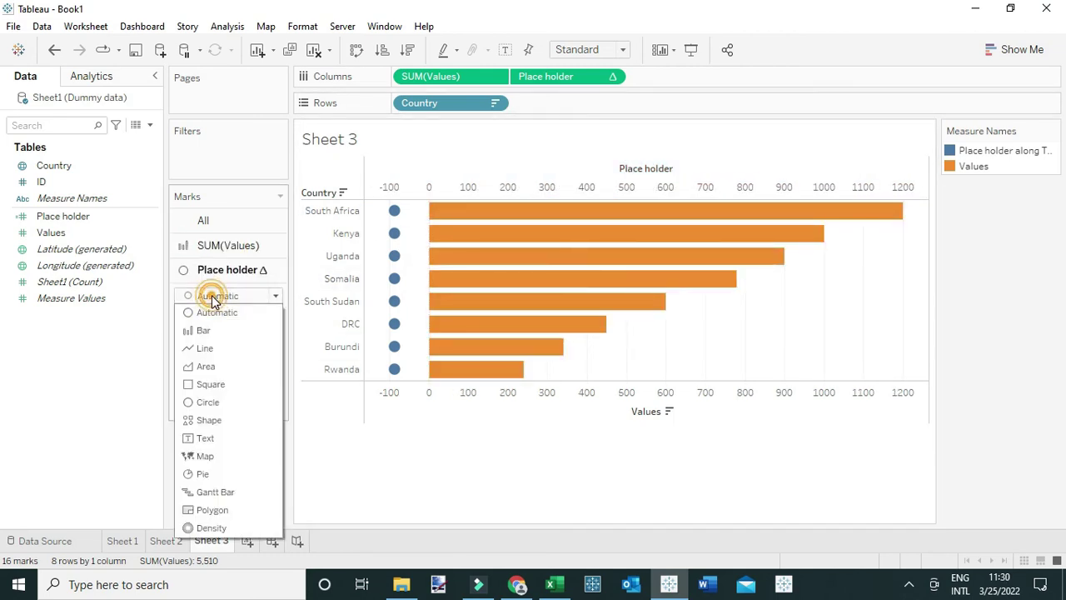
pyautogui.click(204, 420)
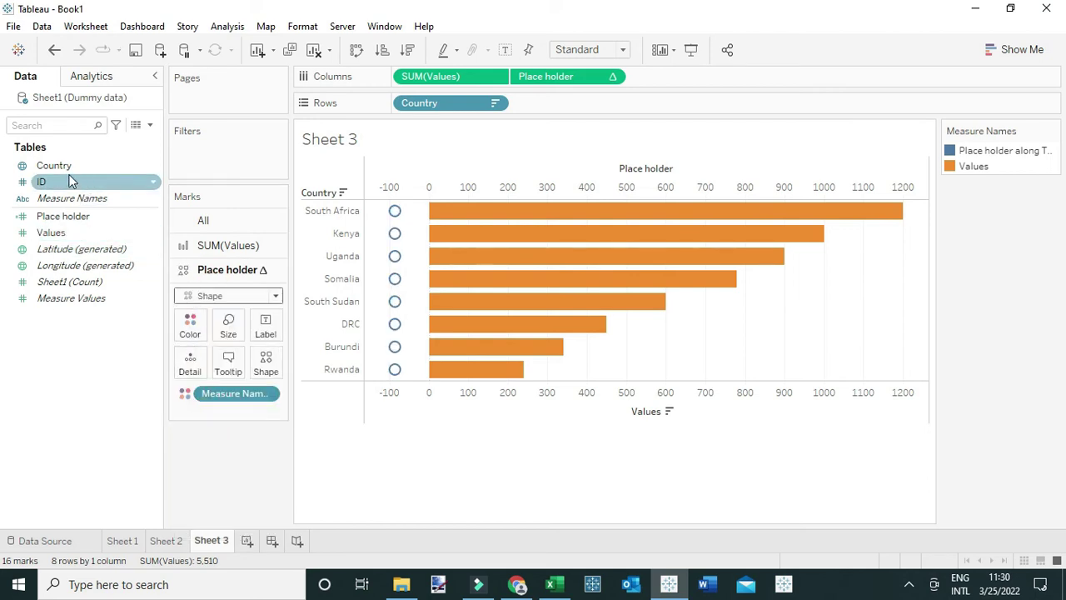
pyautogui.moveTo(59, 166); pyautogui.dragTo(265, 370)
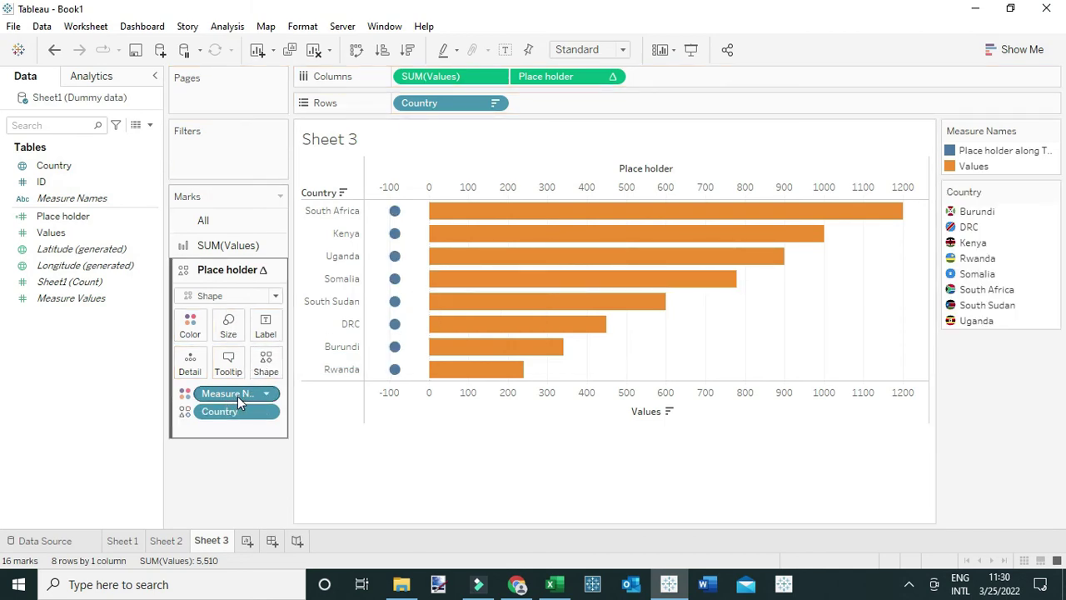
# - Remove Measure Names from the color of the Place holder marks
pyautogui.moveTo(235, 394); pyautogui.dragTo(50, 162)
pyautogui.moveTo(396, 235)
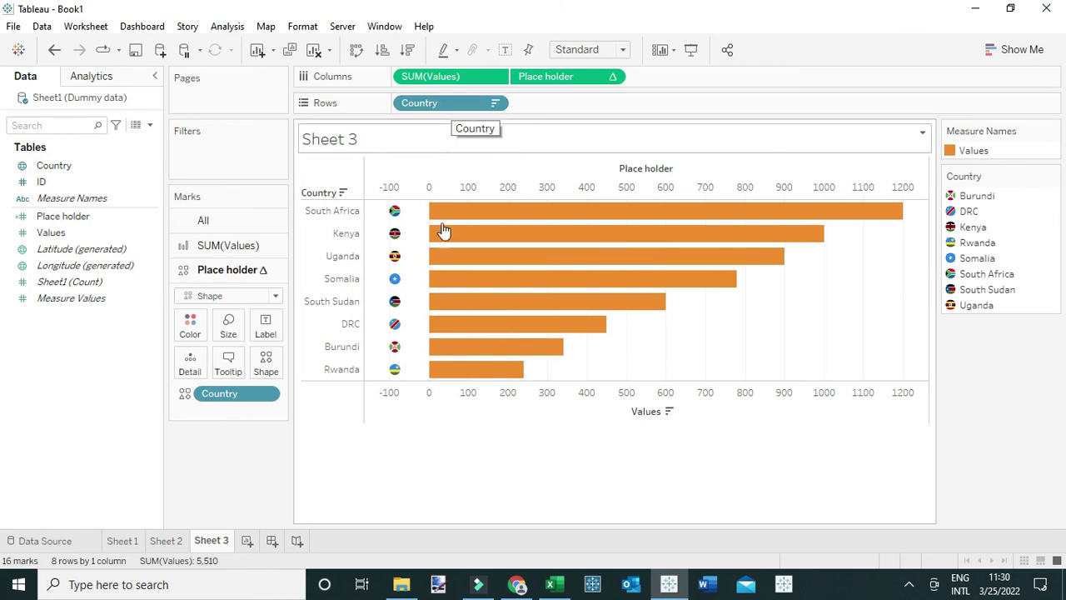
pyautogui.moveTo(457, 354)
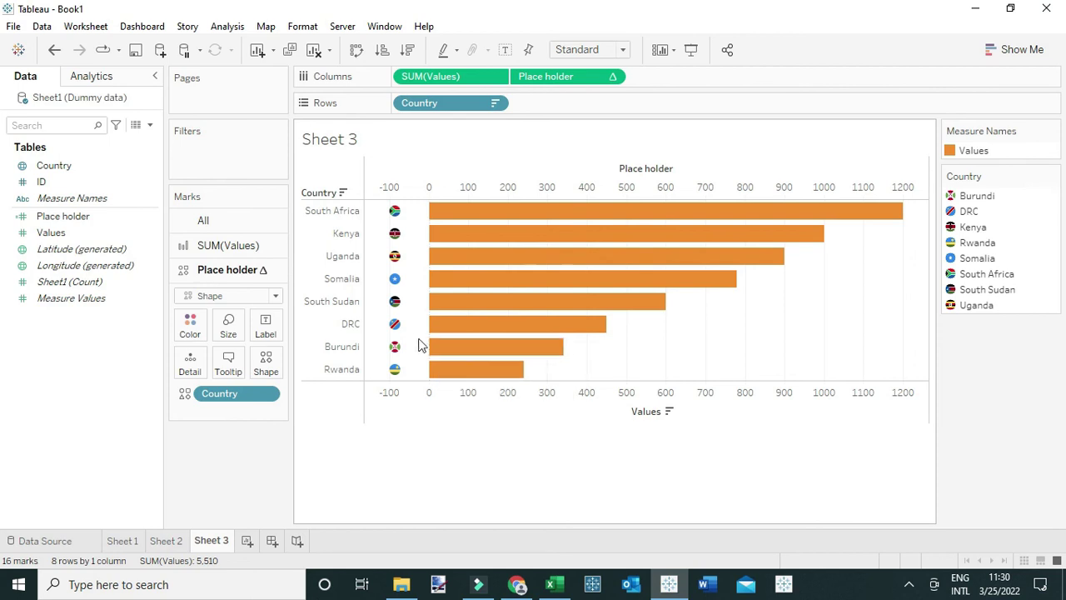
pyautogui.moveTo(402, 215)
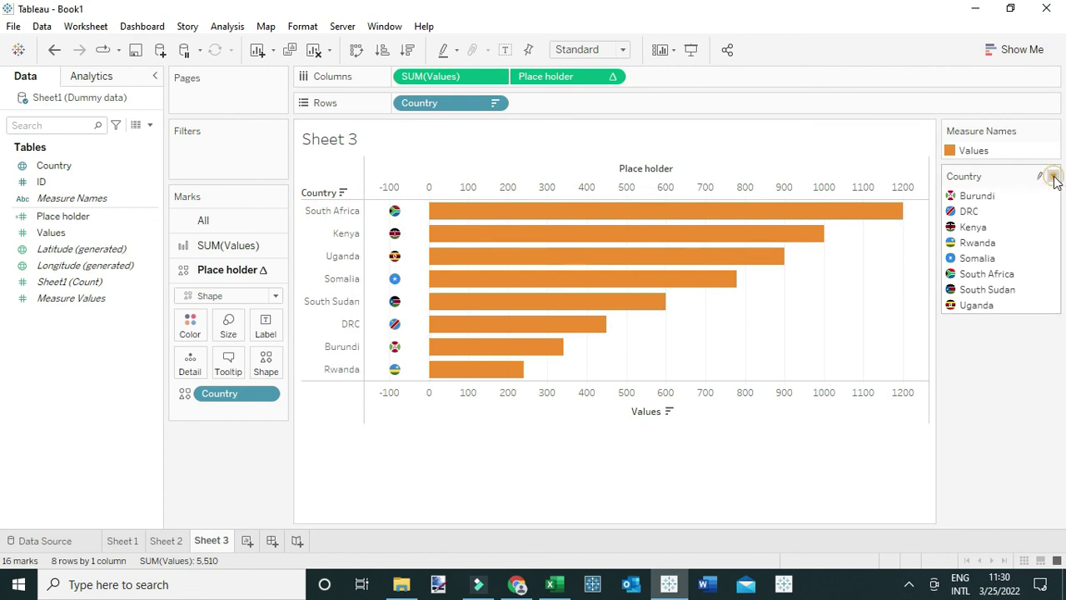
# - Edit the Country shapes and assign Burundi its flag from the Comesa flags palette
pyautogui.click(1053, 177)
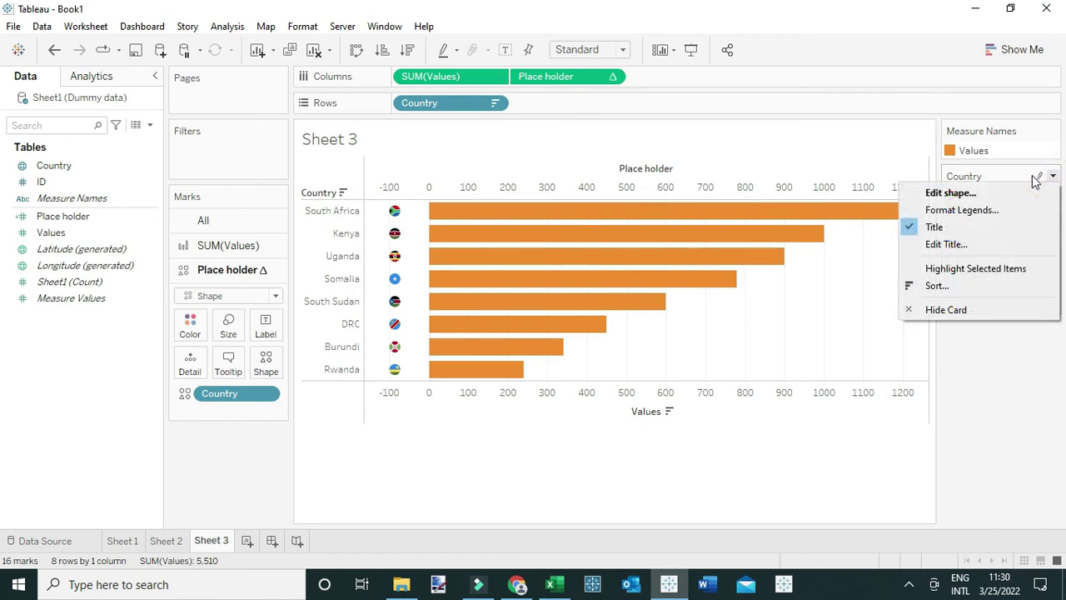
pyautogui.click(955, 194)
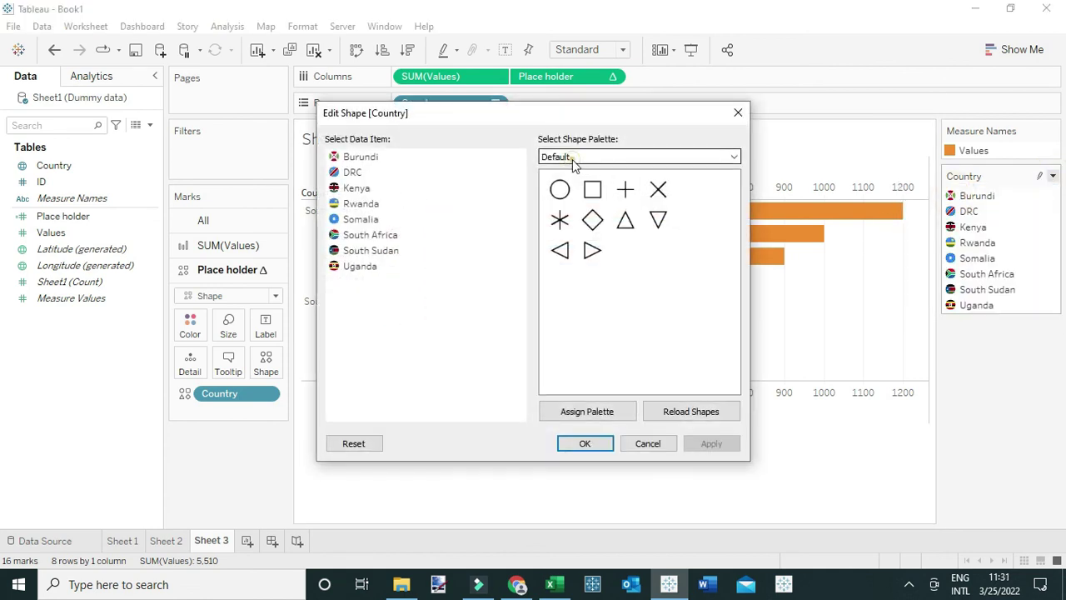
pyautogui.click(573, 159)
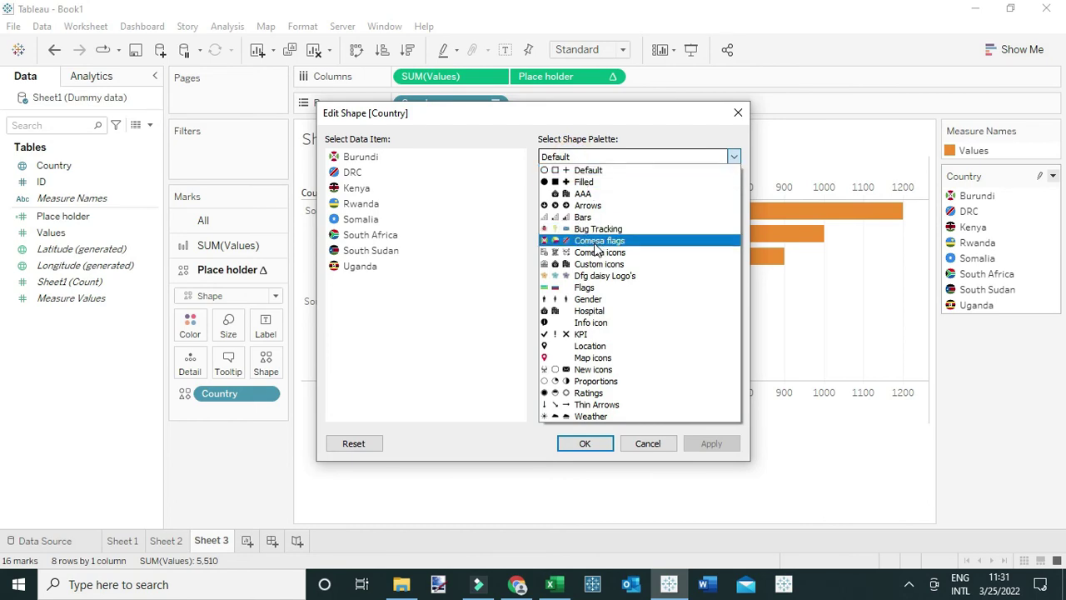
pyautogui.click(596, 242)
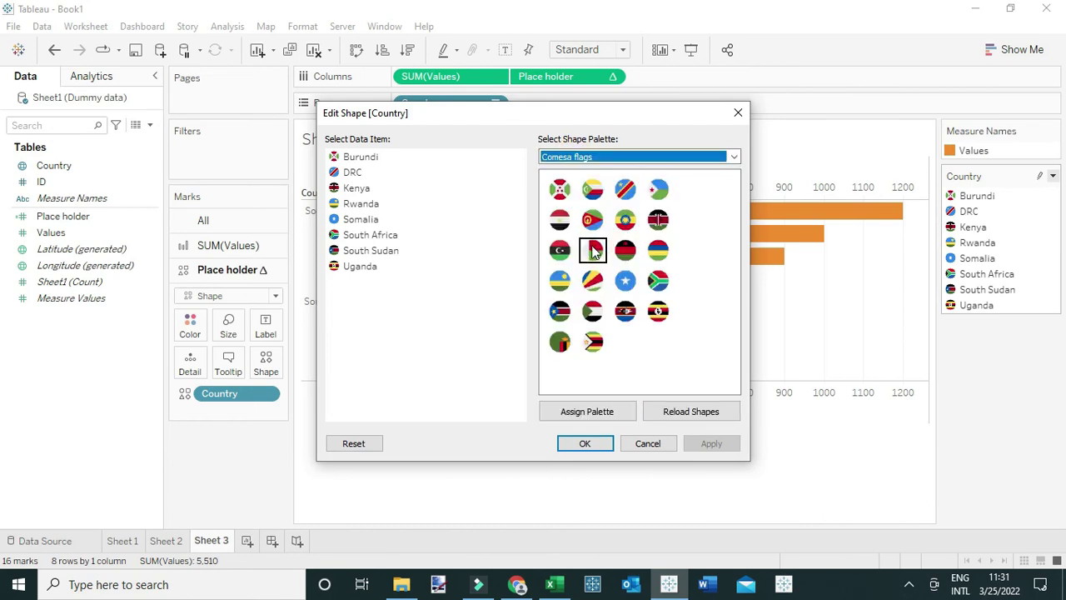
pyautogui.click(356, 158)
pyautogui.click(558, 192)
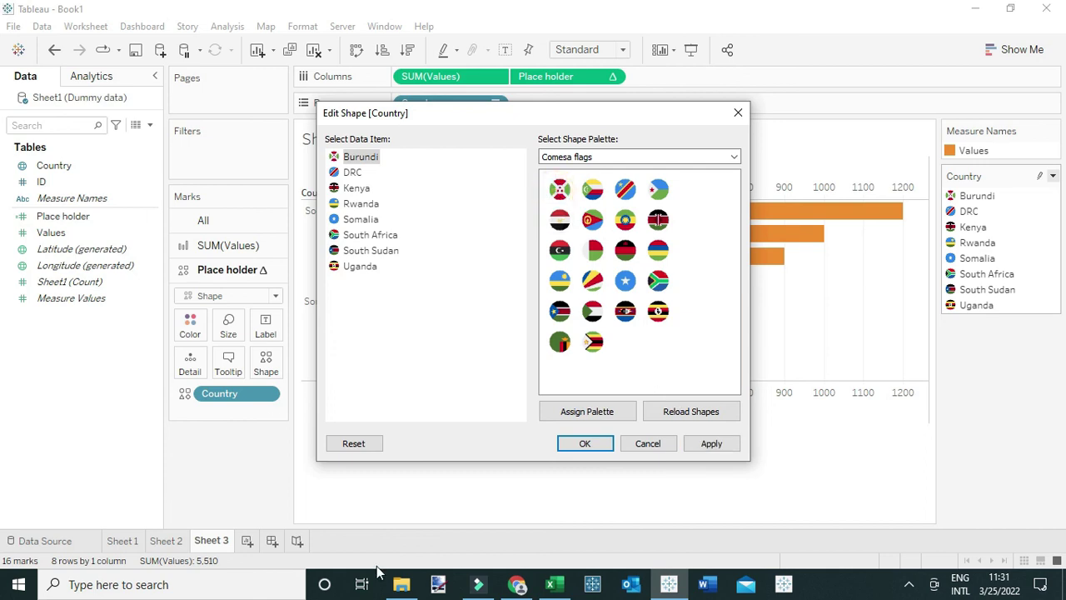
pyautogui.click(585, 444)
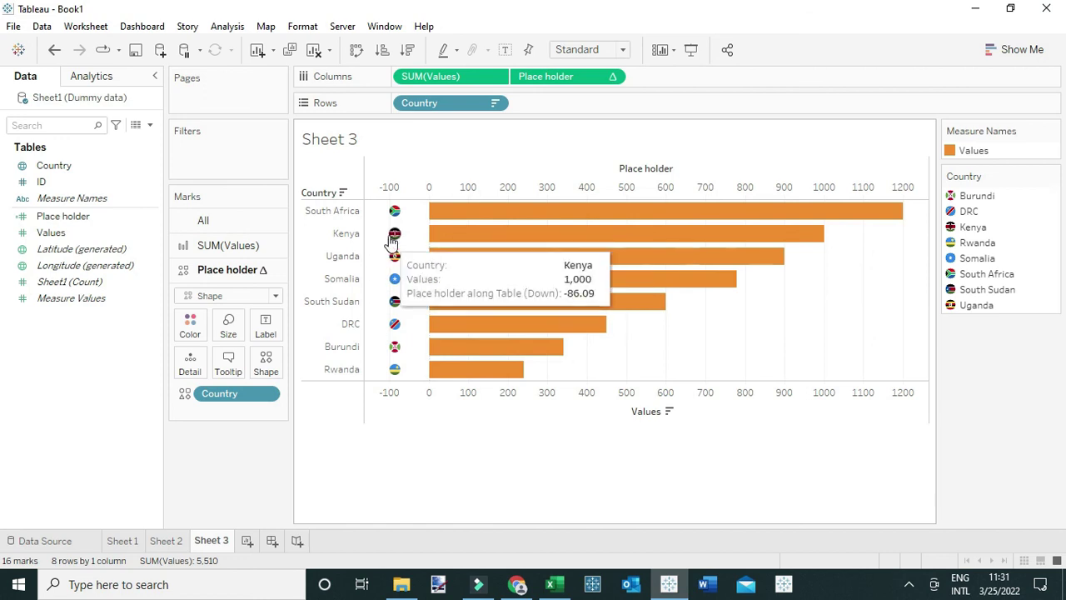
# - Increase the height of the country rows so the bars and flags are larger
pyautogui.moveTo(388, 290)
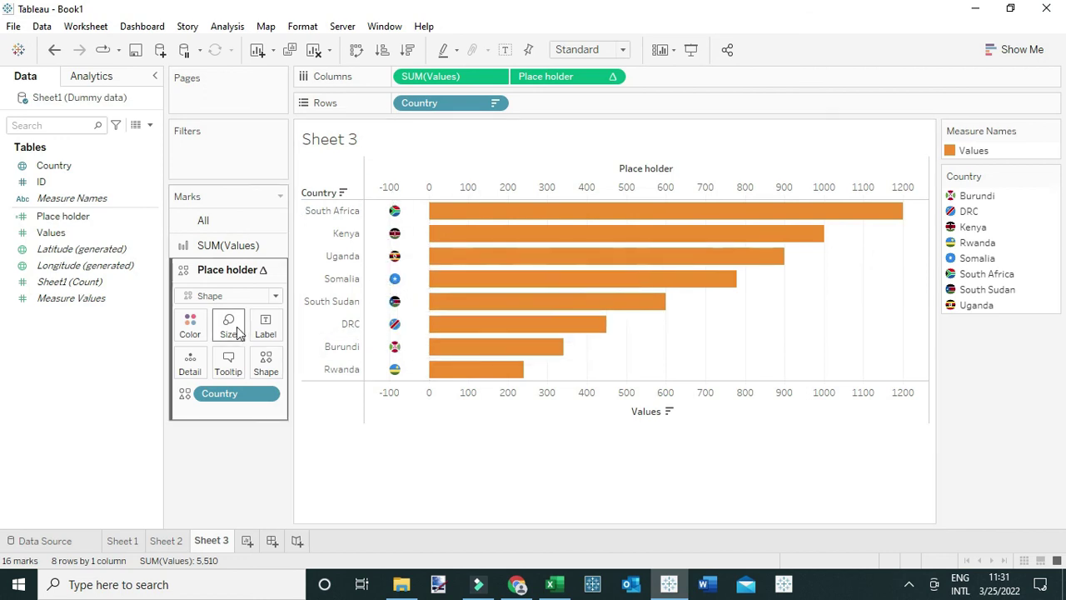
pyautogui.click(349, 286)
pyautogui.moveTo(349, 286); pyautogui.dragTo(349, 304)
pyautogui.click(336, 328)
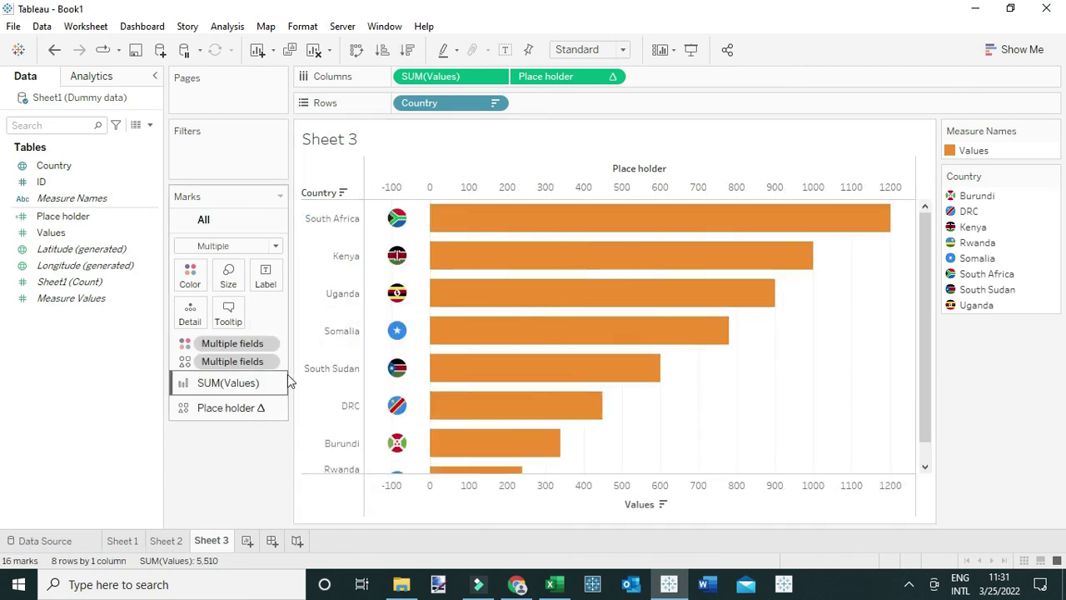
# - Enlarge the flag shapes of the Place holder marks
pyautogui.click(226, 407)
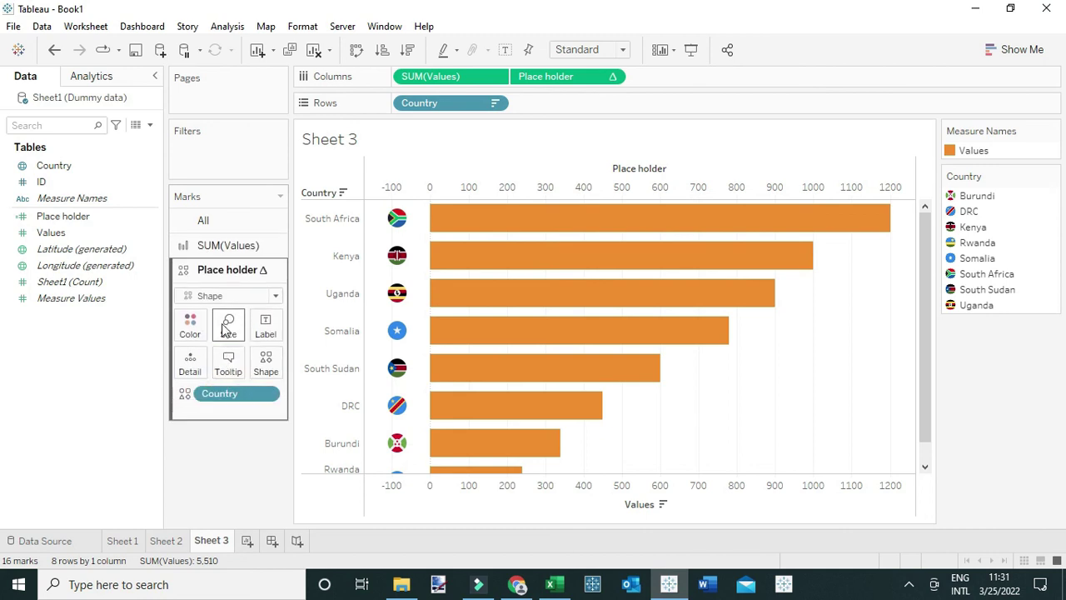
pyautogui.click(227, 323)
pyautogui.moveTo(269, 365); pyautogui.dragTo(275, 363)
# - Hide the headers of both the Place holder axis and the Values axis
pyautogui.rightClick(530, 188)
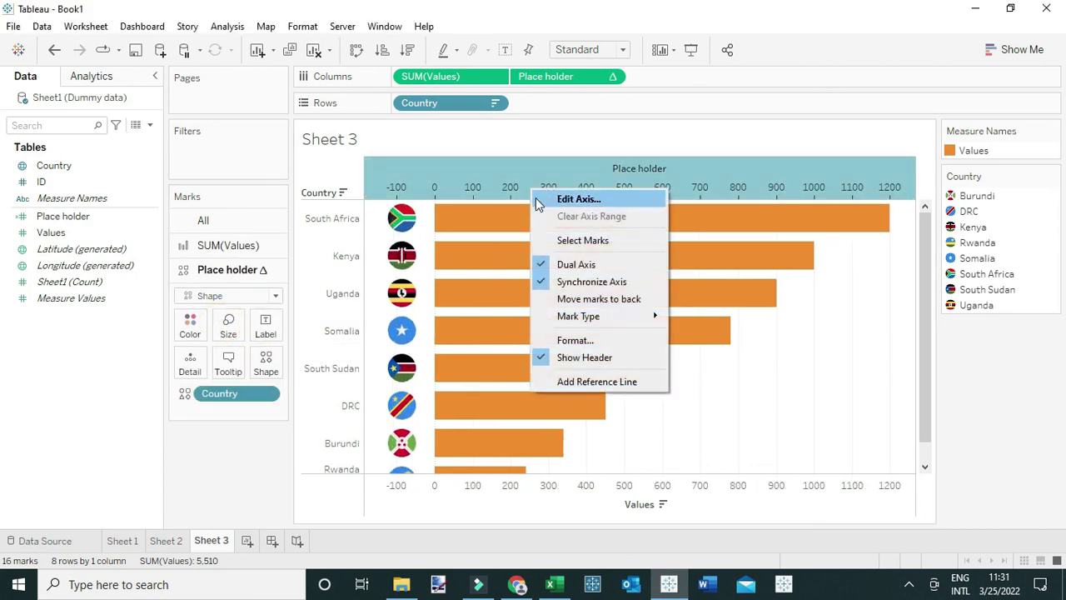
pyautogui.click(541, 360)
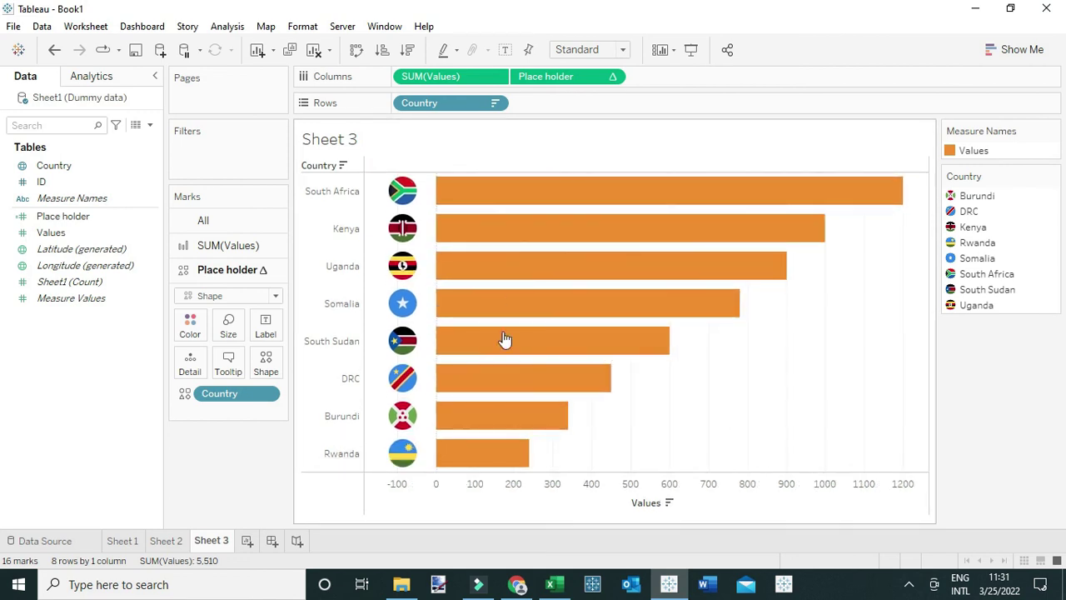
pyautogui.rightClick(583, 498)
pyautogui.click(594, 461)
# - Label the SUM(Values) bars with the Values field
pyautogui.click(65, 217)
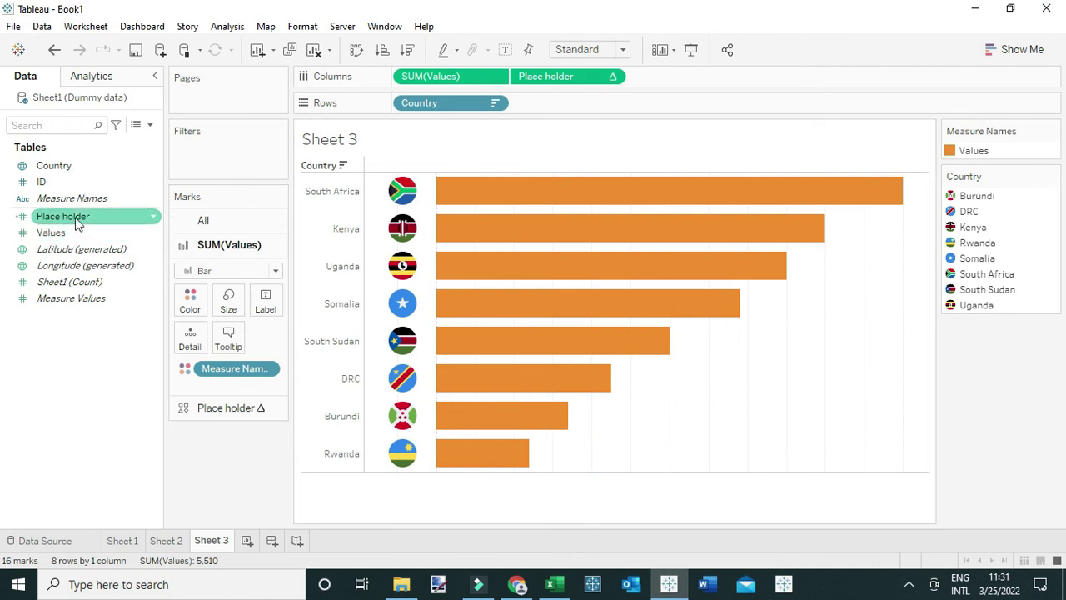
pyautogui.moveTo(69, 231); pyautogui.dragTo(222, 311)
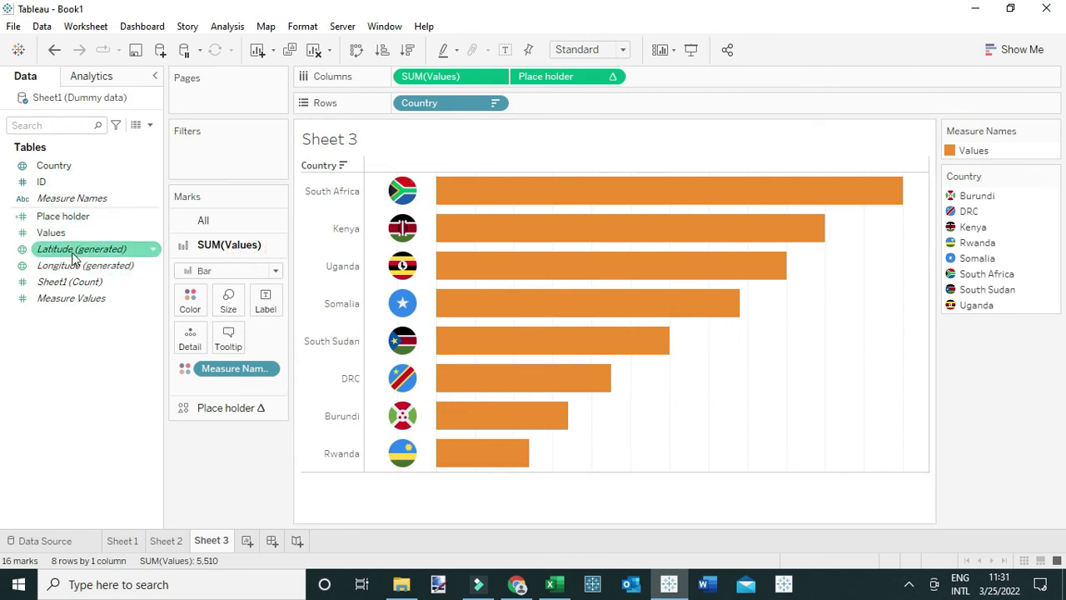
pyautogui.moveTo(52, 233); pyautogui.dragTo(268, 300)
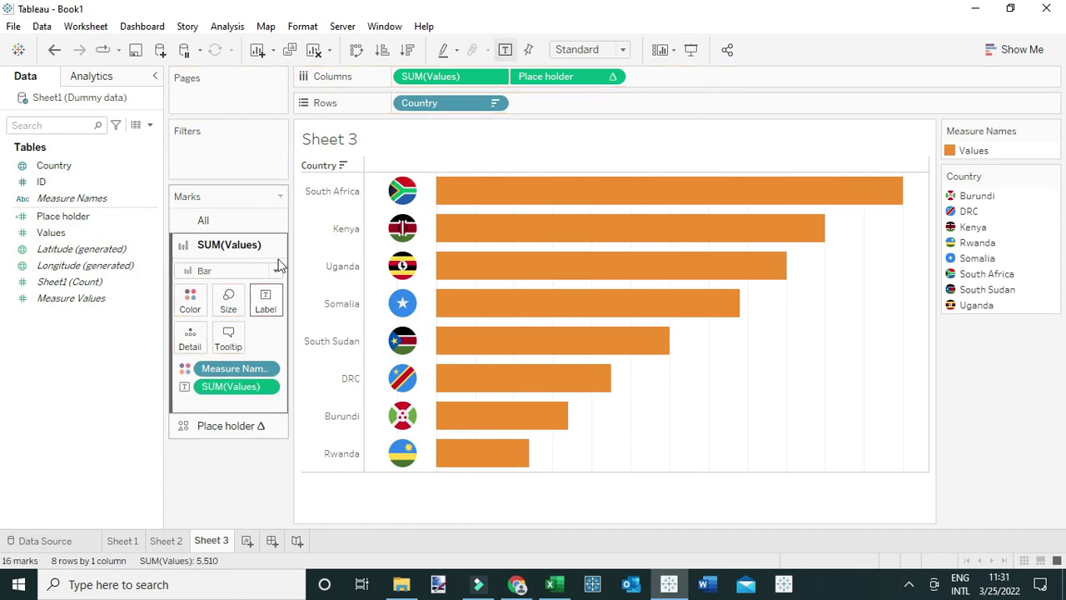
# - Hide the title of Sheet 3
pyautogui.rightClick(373, 147)
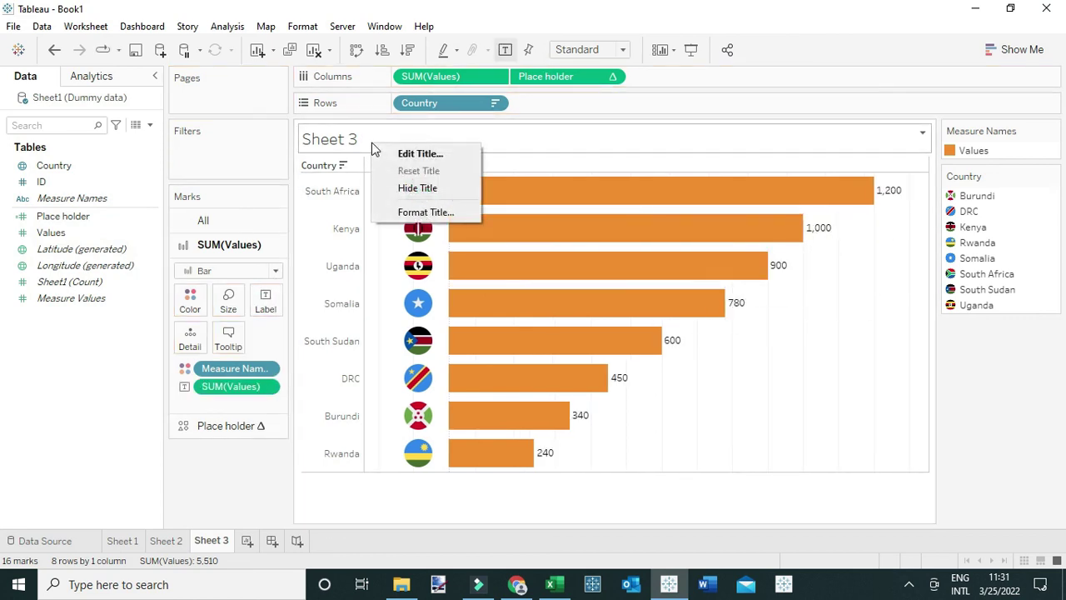
pyautogui.click(407, 188)
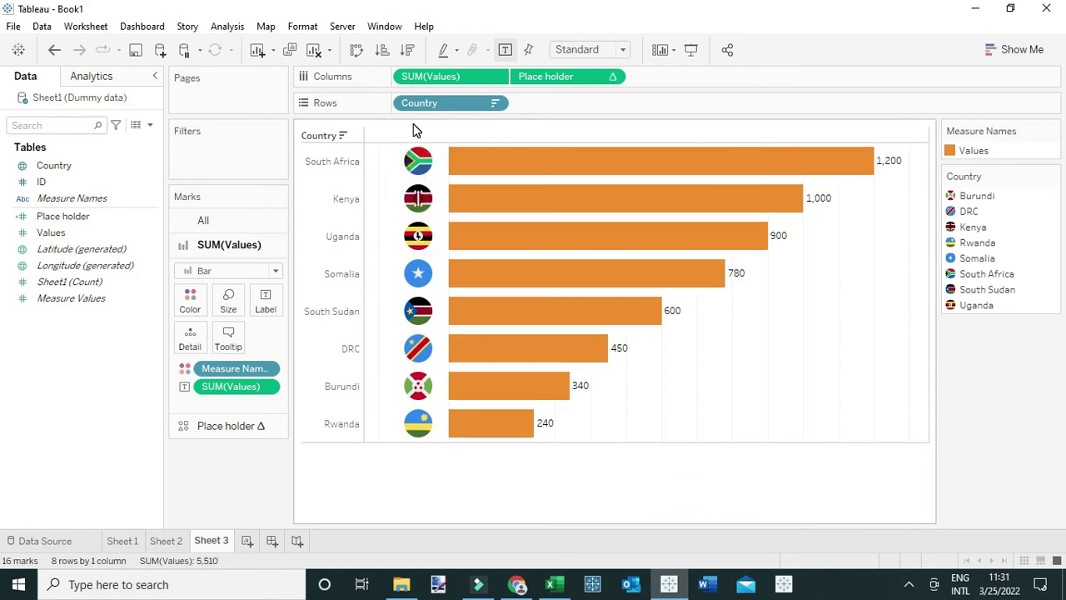
pyautogui.moveTo(599, 173)
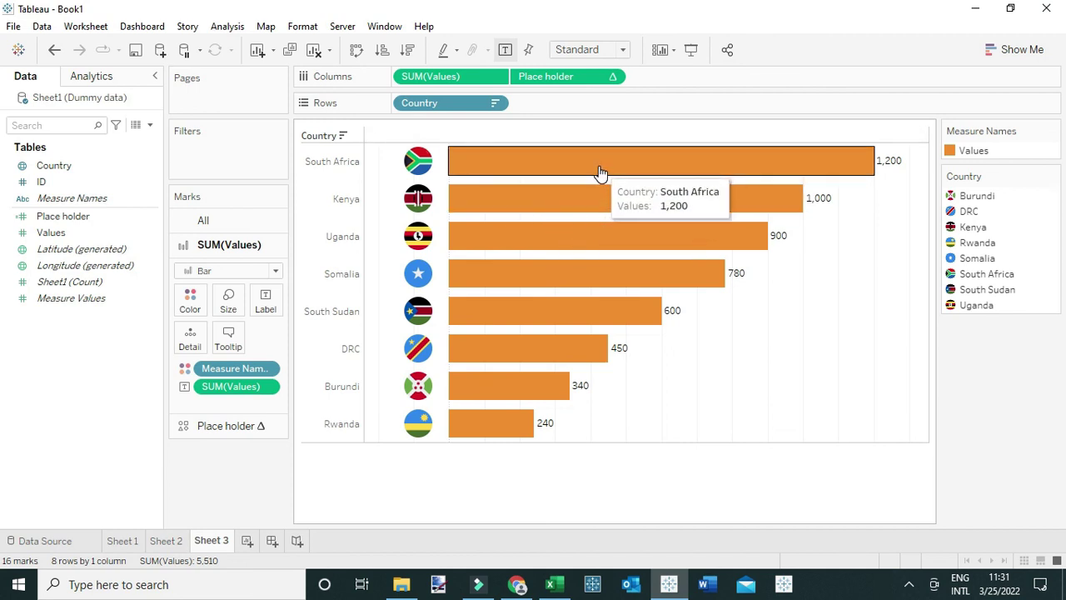